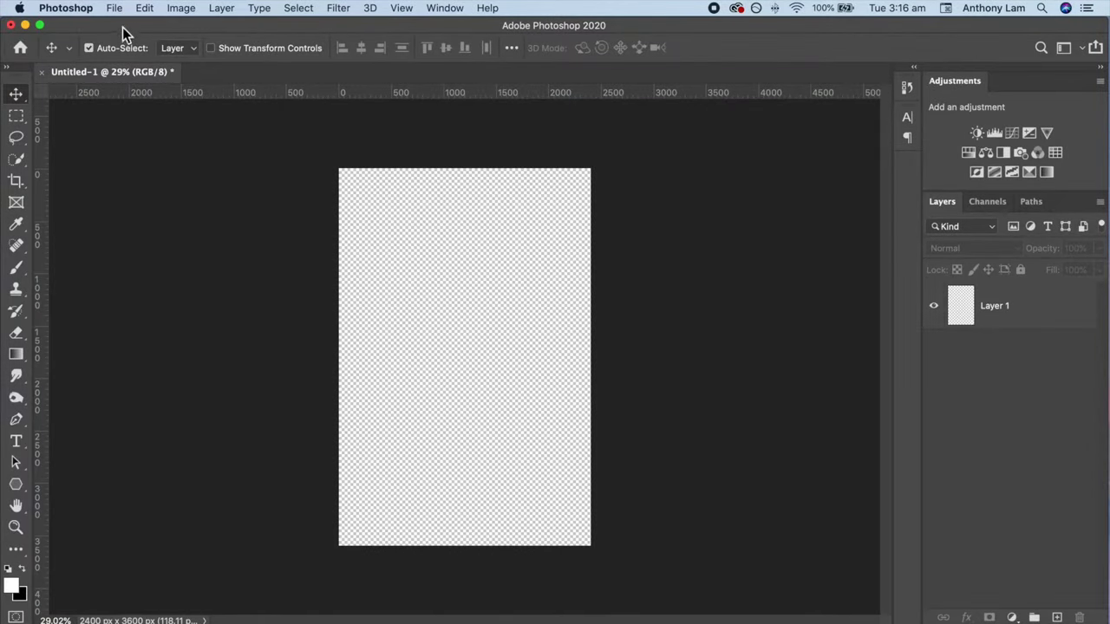
Place the aaron-lee rock arch photo into the canvas as an embedded image
{"action": "left_click", "coordinate": [114, 9]}
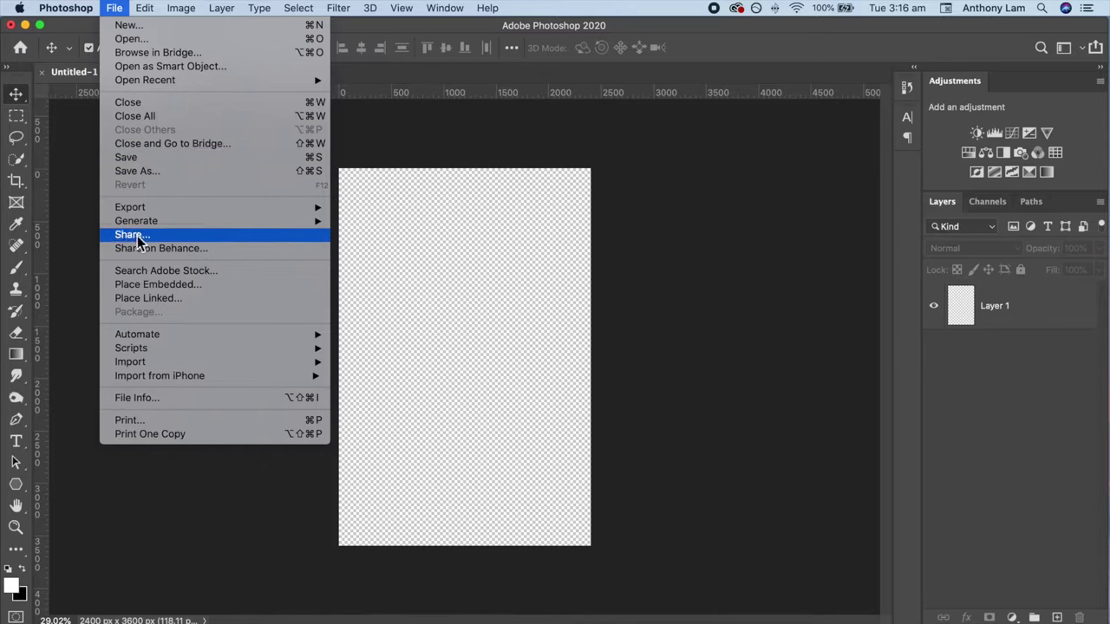
{"action": "left_click", "coordinate": [287, 291]}
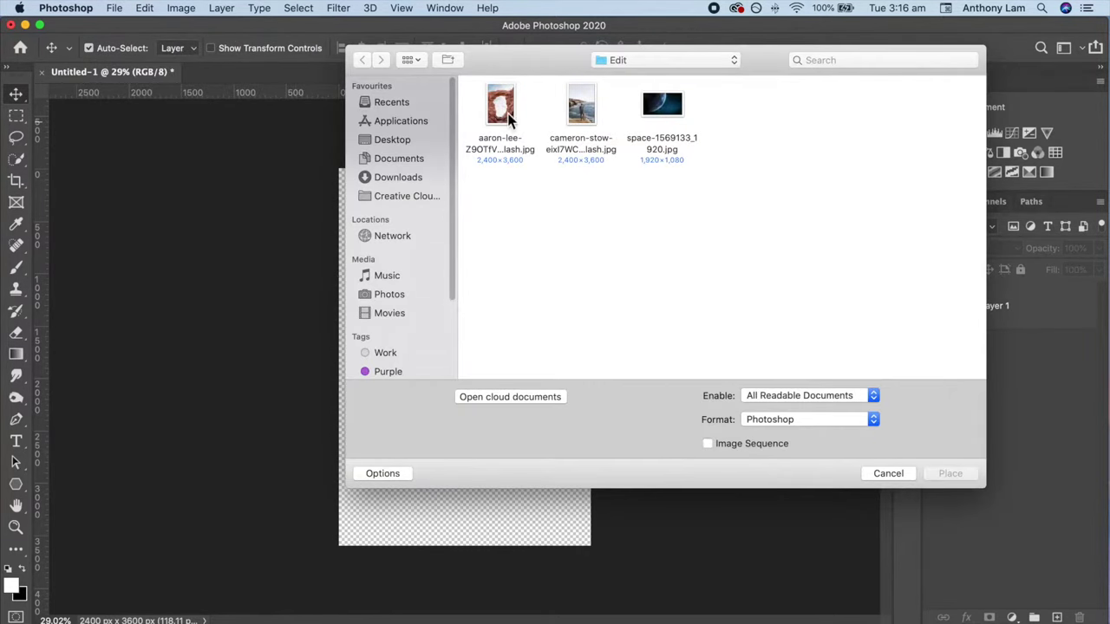
{"action": "left_click", "coordinate": [507, 113]}
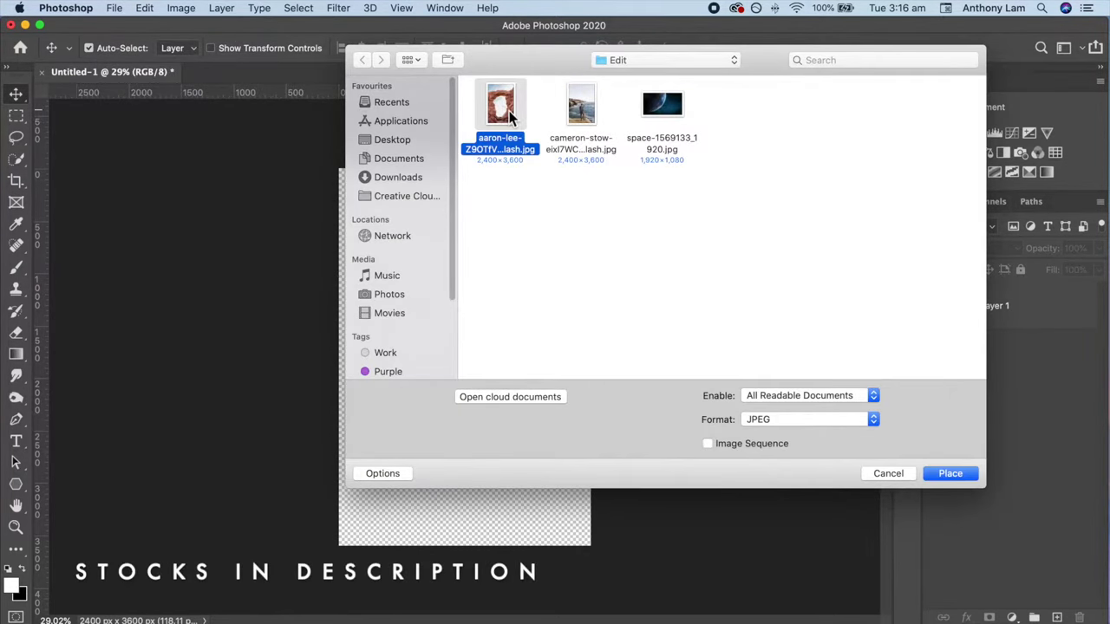
{"action": "left_click", "coordinate": [951, 473]}
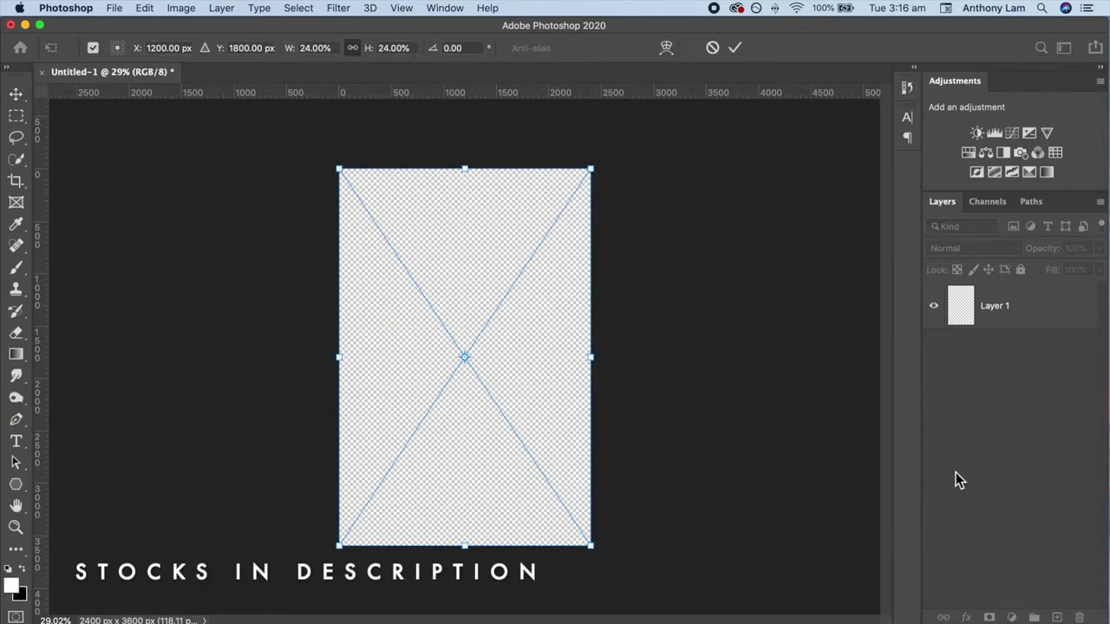
Enlarge and centre the rock arch photo so it fills the page, then commit it
{"action": "left_click_drag", "start_coordinate": [590, 173], "coordinate": [607, 236]}
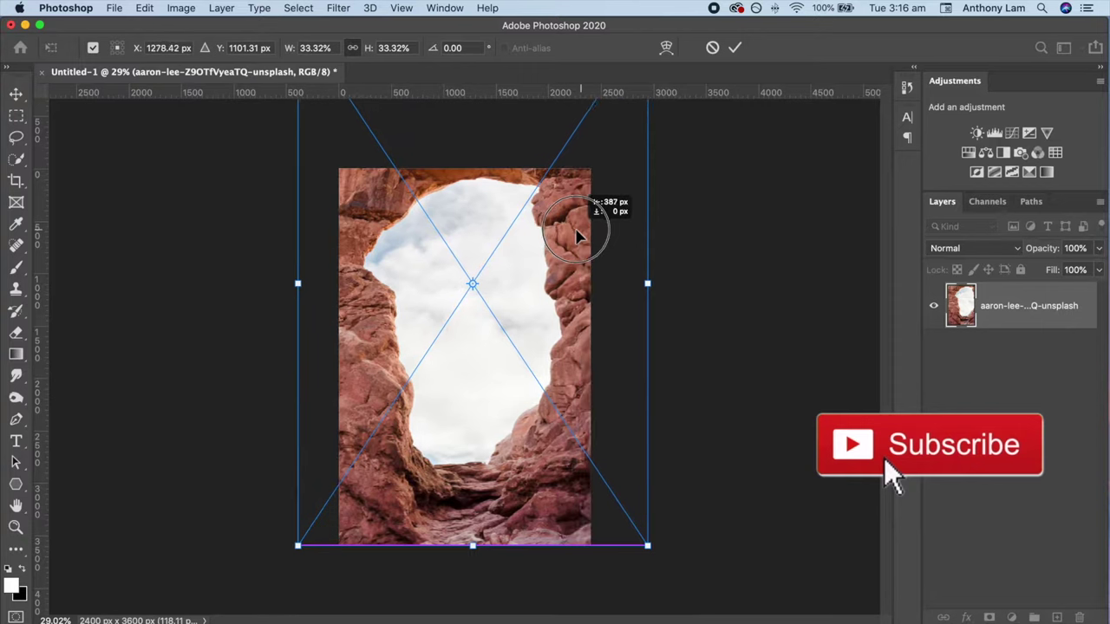
{"action": "left_click_drag", "start_coordinate": [607, 235], "coordinate": [572, 253]}
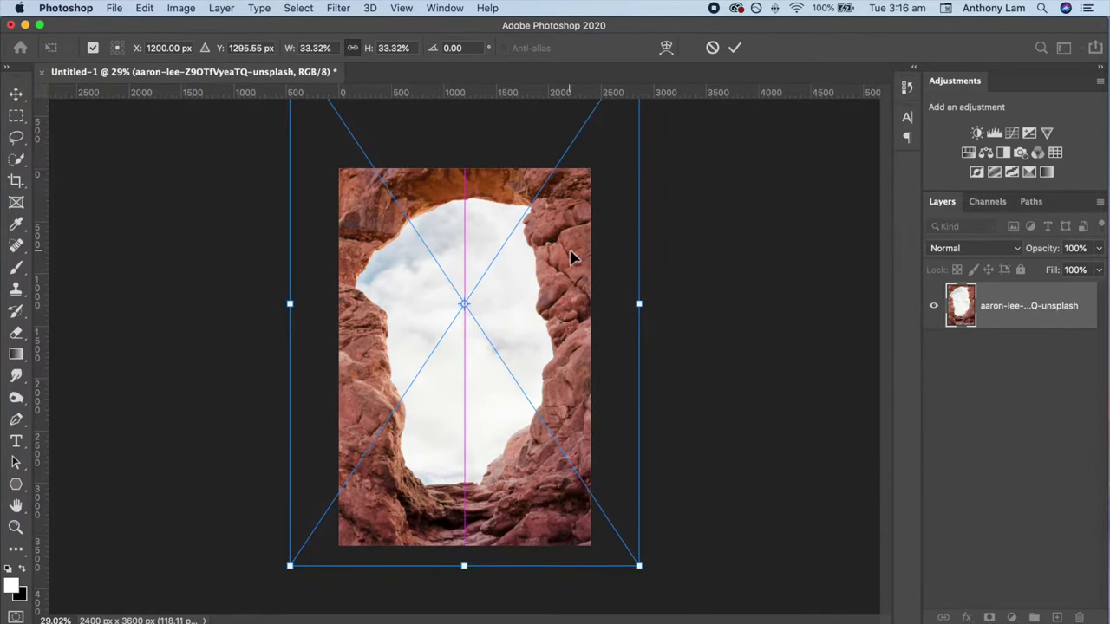
{"action": "left_click", "coordinate": [734, 48]}
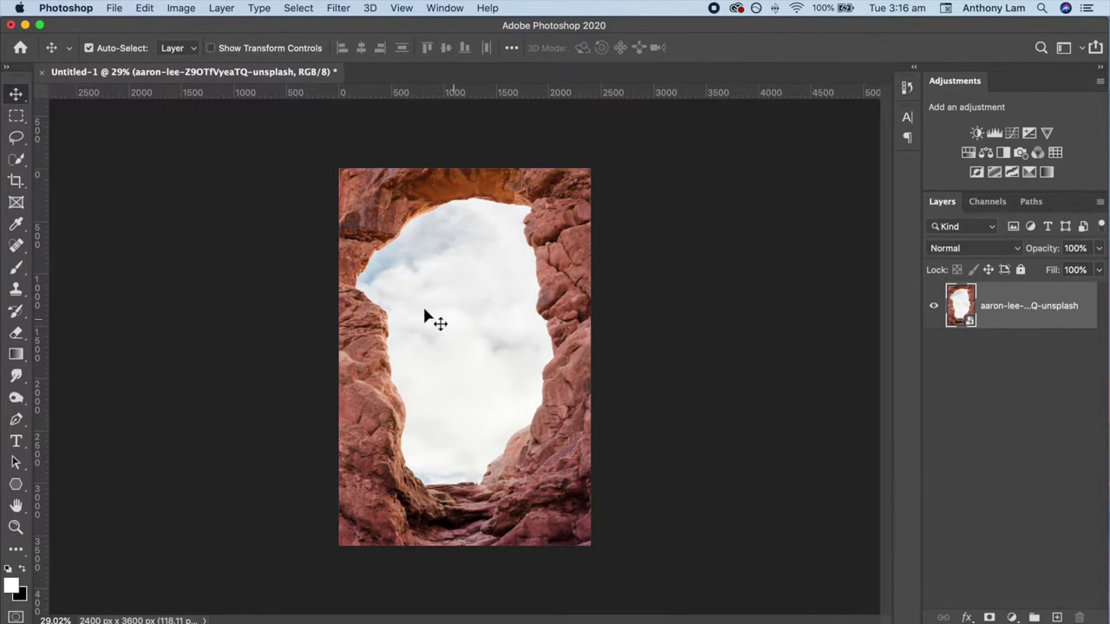
{"action": "left_click", "coordinate": [16, 159]}
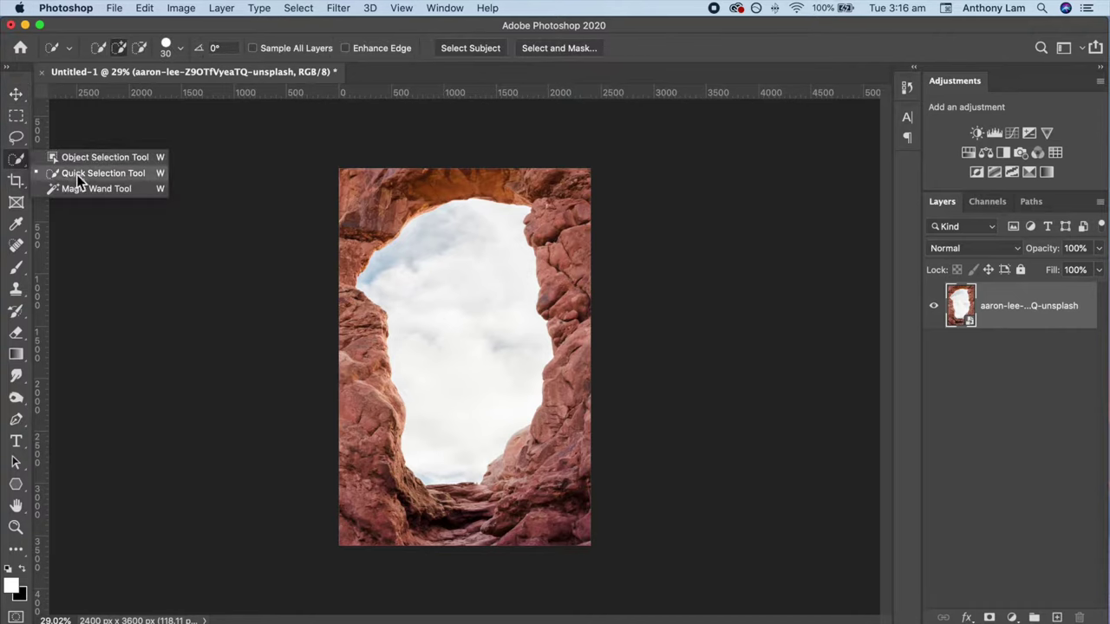
Quick-select the cloudy sky in the arch and hide it with an inverted layer mask
{"action": "left_click", "coordinate": [100, 174]}
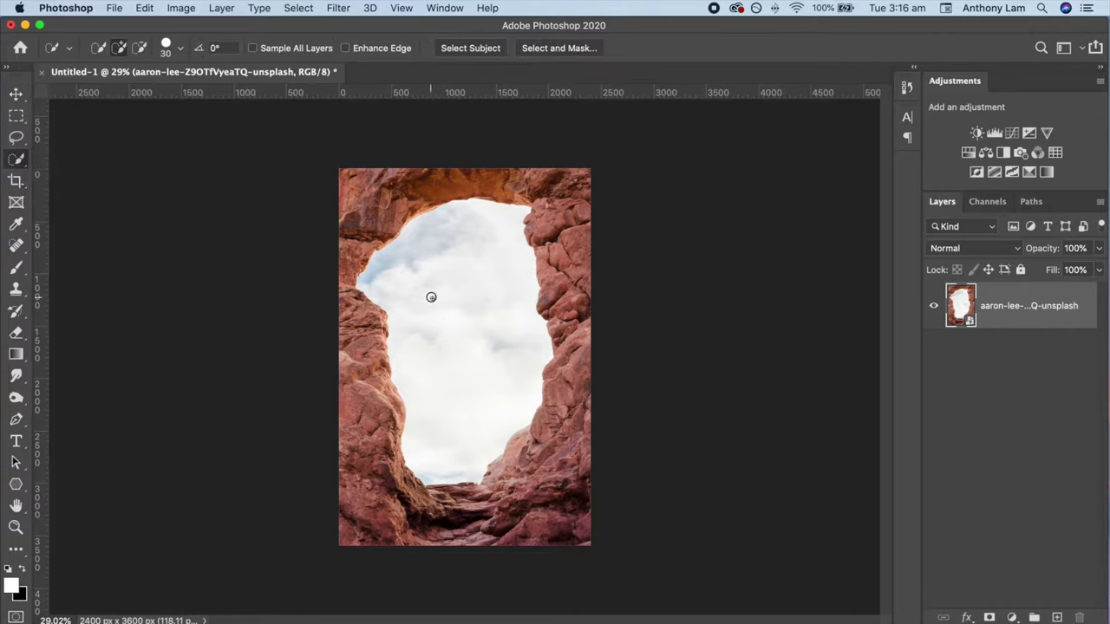
{"action": "left_click_drag", "start_coordinate": [393, 277], "coordinate": [429, 240]}
{"action": "left_click", "coordinate": [989, 615]}
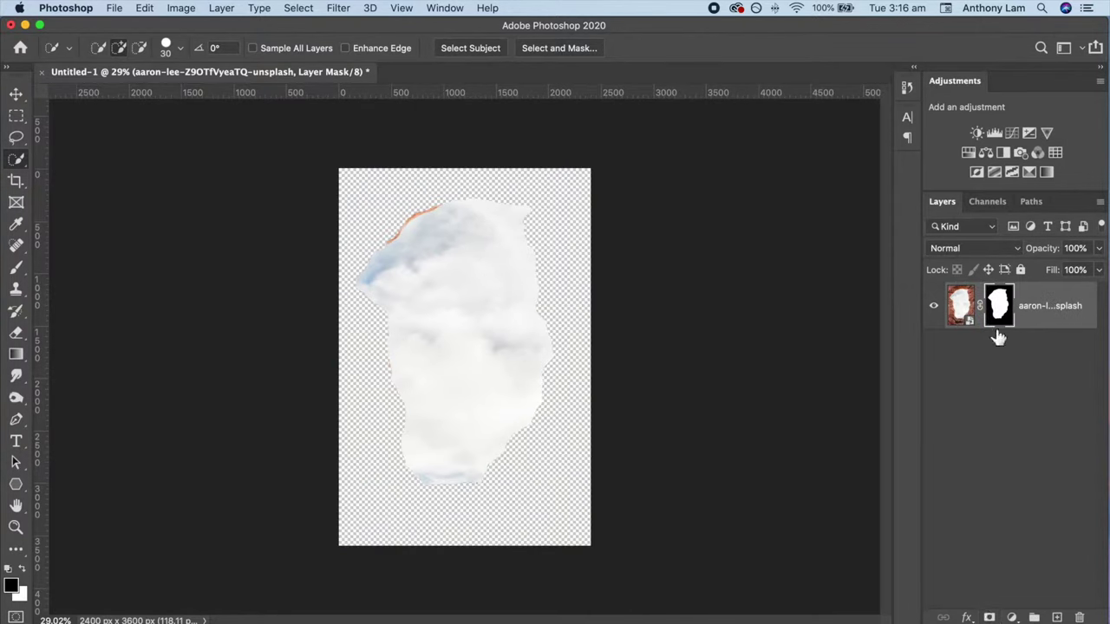
{"action": "key", "text": "ctrl+i"}
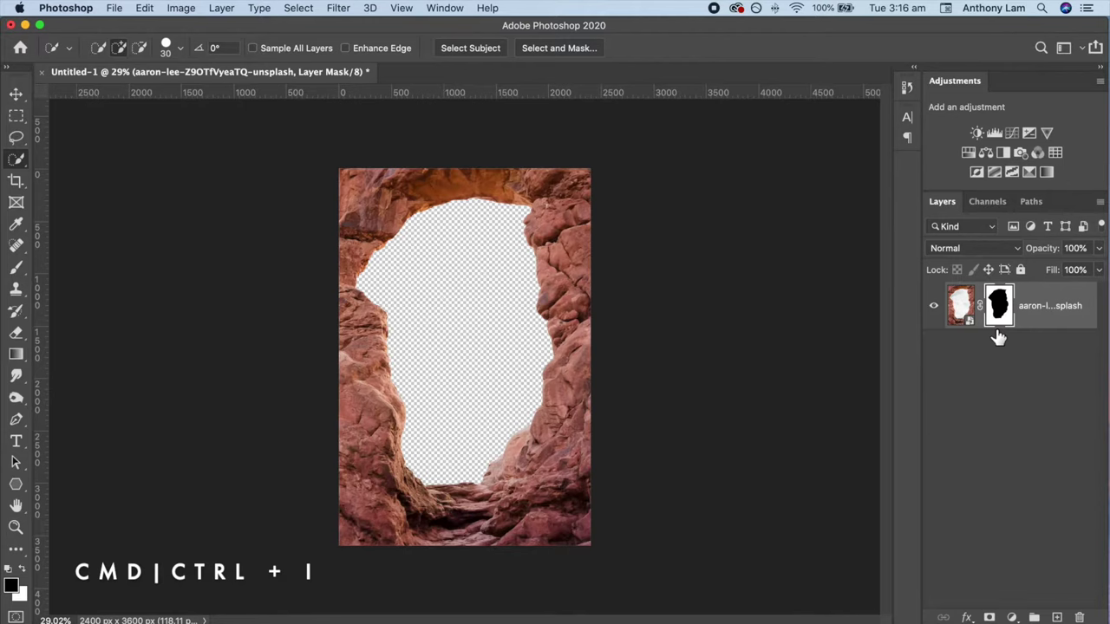
{"action": "left_click", "coordinate": [113, 9]}
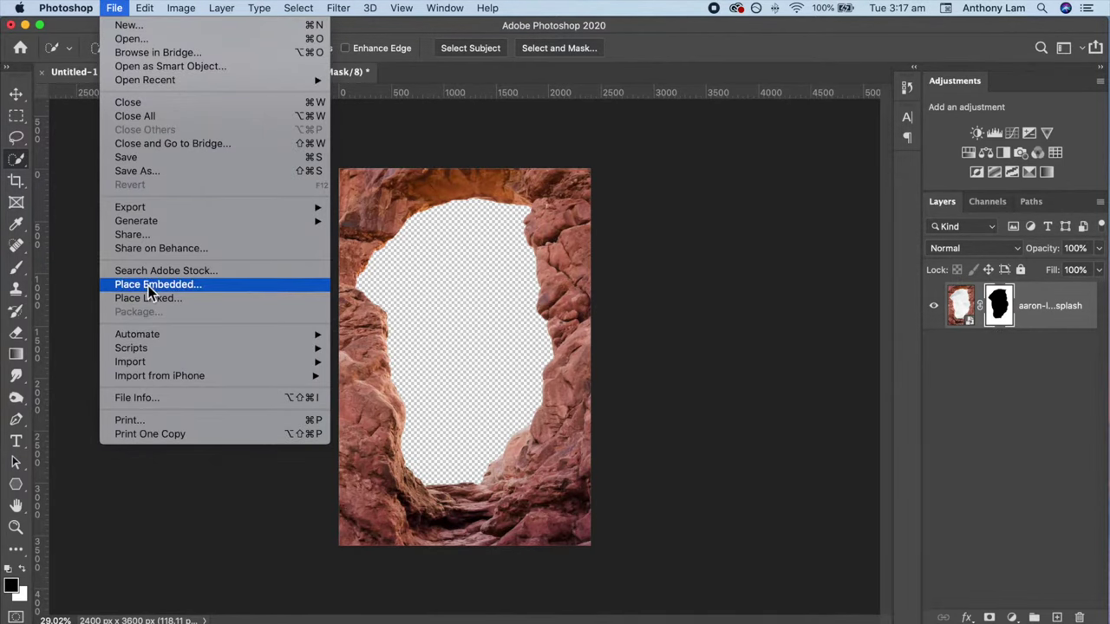
Place the space jpg as an embedded layer beneath the rock arch layer
{"action": "left_click", "coordinate": [252, 293]}
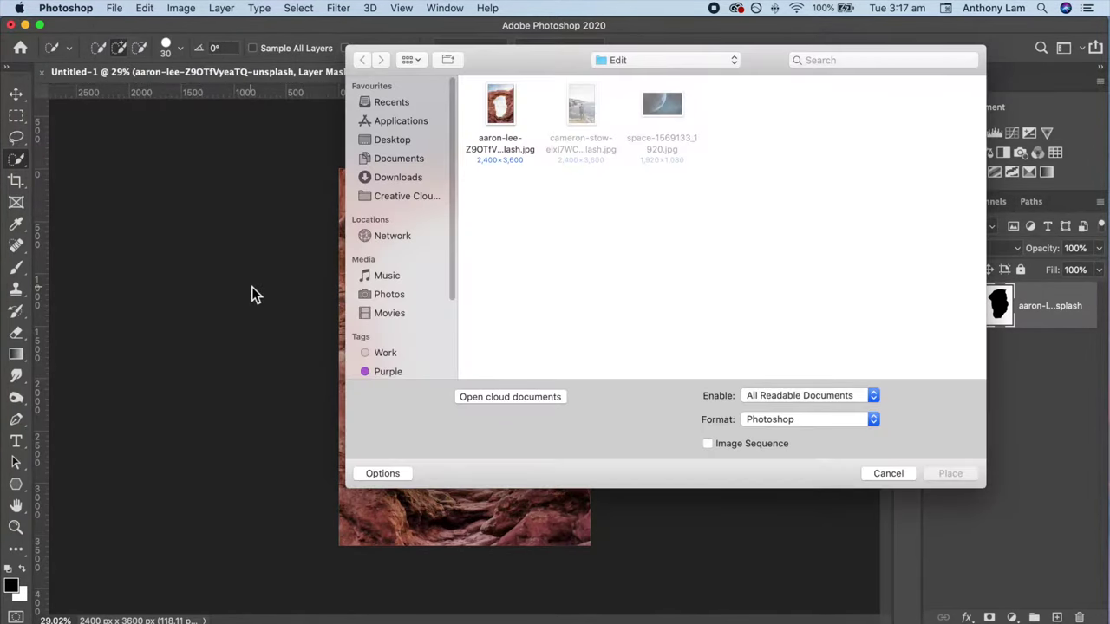
{"action": "left_click", "coordinate": [664, 109]}
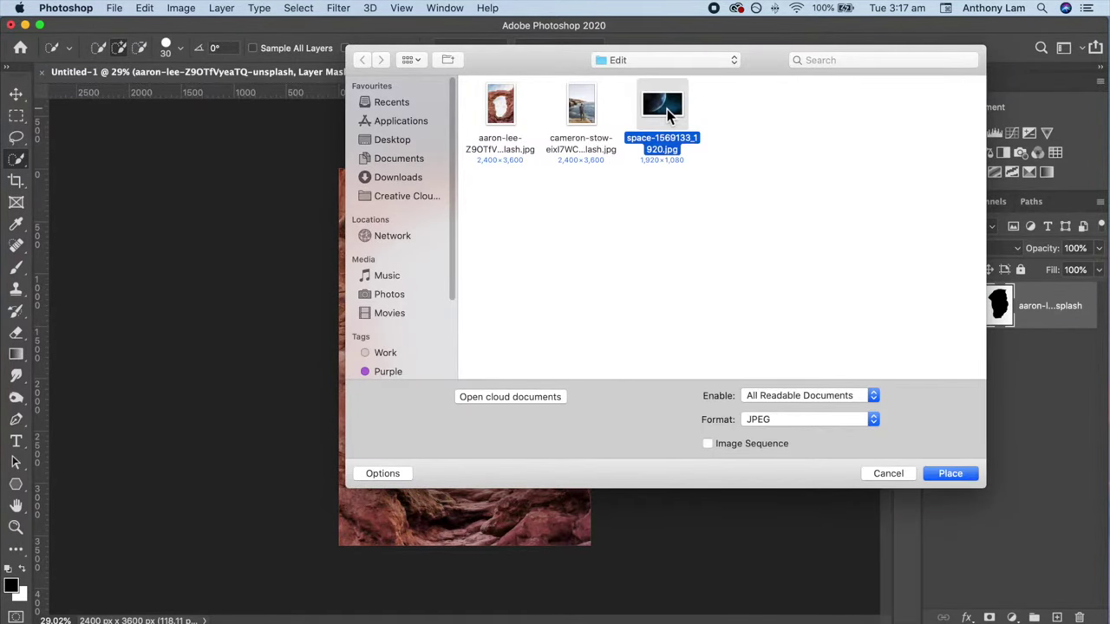
{"action": "left_click", "coordinate": [950, 477]}
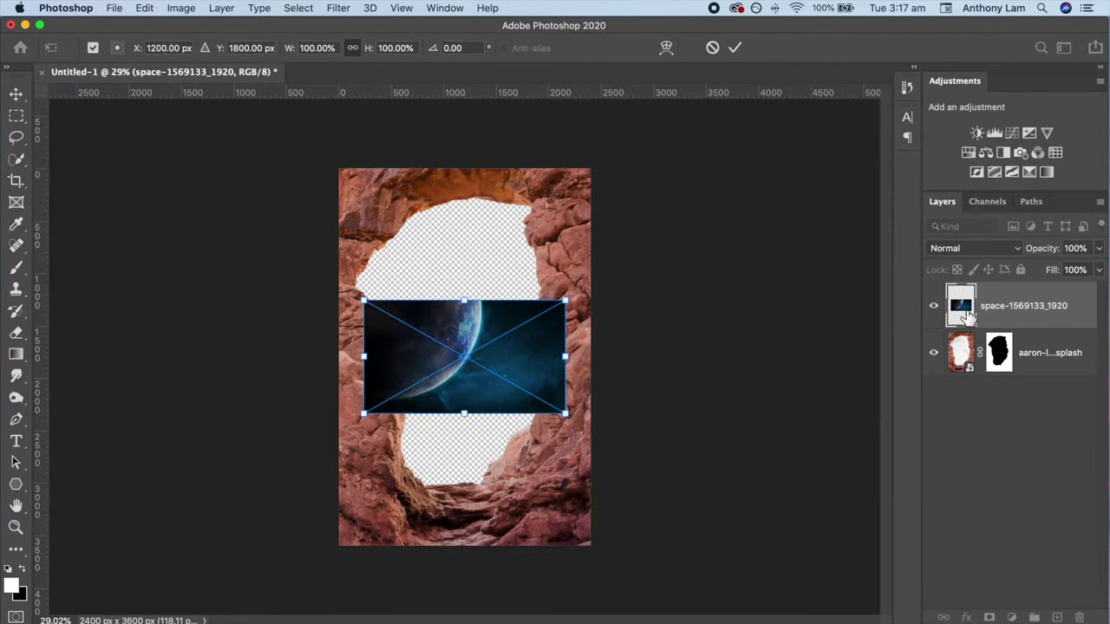
{"action": "left_click_drag", "start_coordinate": [967, 317], "coordinate": [969, 382]}
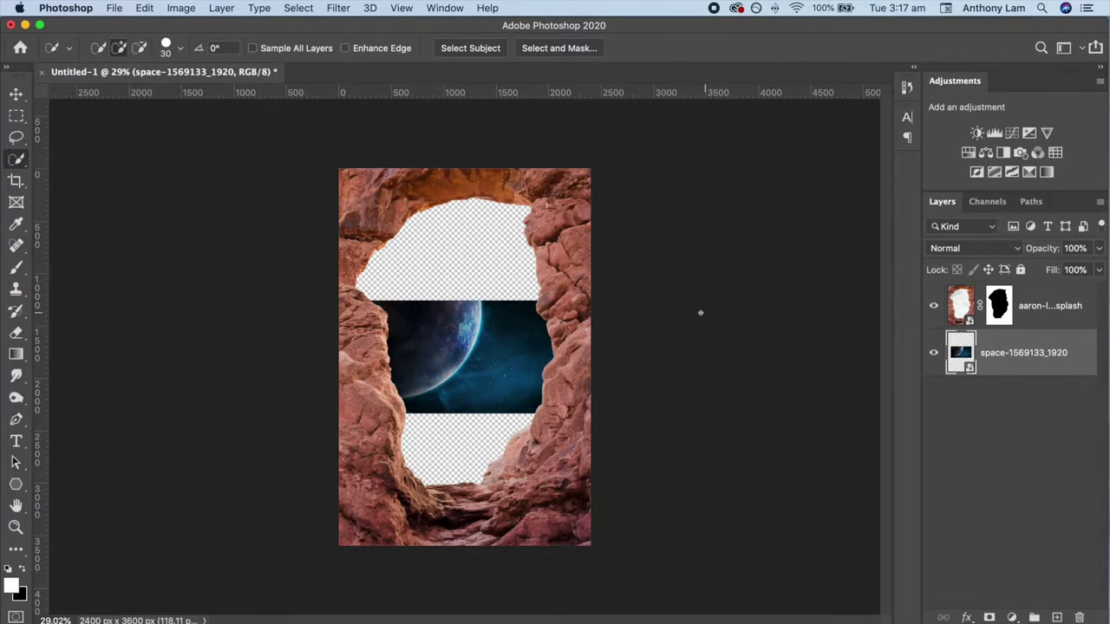
Rotate the space image about 24° and enlarge it to fill the arch opening
{"action": "key", "text": "super+t"}
{"action": "mouse_move", "coordinate": [602, 275]}
{"action": "left_mouse_down"}
{"action": "mouse_move", "coordinate": [632, 332]}
{"action": "mouse_move", "coordinate": [850, 447]}
{"action": "left_mouse_up"}
{"action": "mouse_move", "coordinate": [746, 390]}
{"action": "left_mouse_down"}
{"action": "mouse_move", "coordinate": [598, 330]}
{"action": "mouse_move", "coordinate": [592, 289]}
{"action": "left_mouse_up"}
{"action": "left_click_drag", "start_coordinate": [595, 510], "coordinate": [665, 599]}
{"action": "left_click_drag", "start_coordinate": [619, 463], "coordinate": [565, 426]}
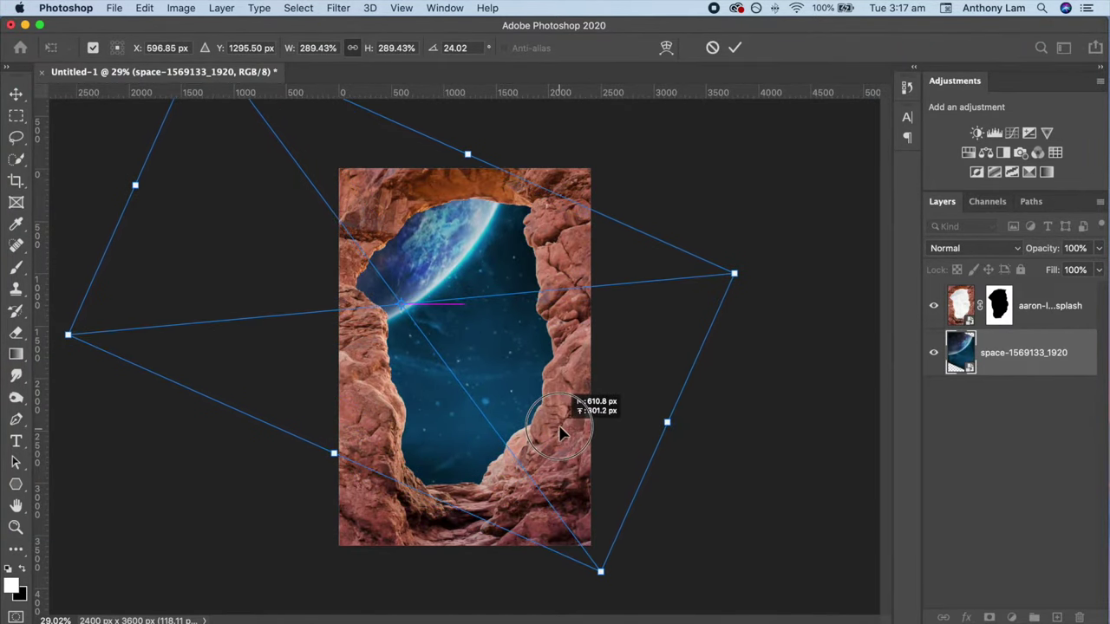
{"action": "left_click_drag", "start_coordinate": [741, 262], "coordinate": [751, 238]}
{"action": "left_click_drag", "start_coordinate": [632, 312], "coordinate": [631, 306]}
{"action": "left_click", "coordinate": [735, 48]}
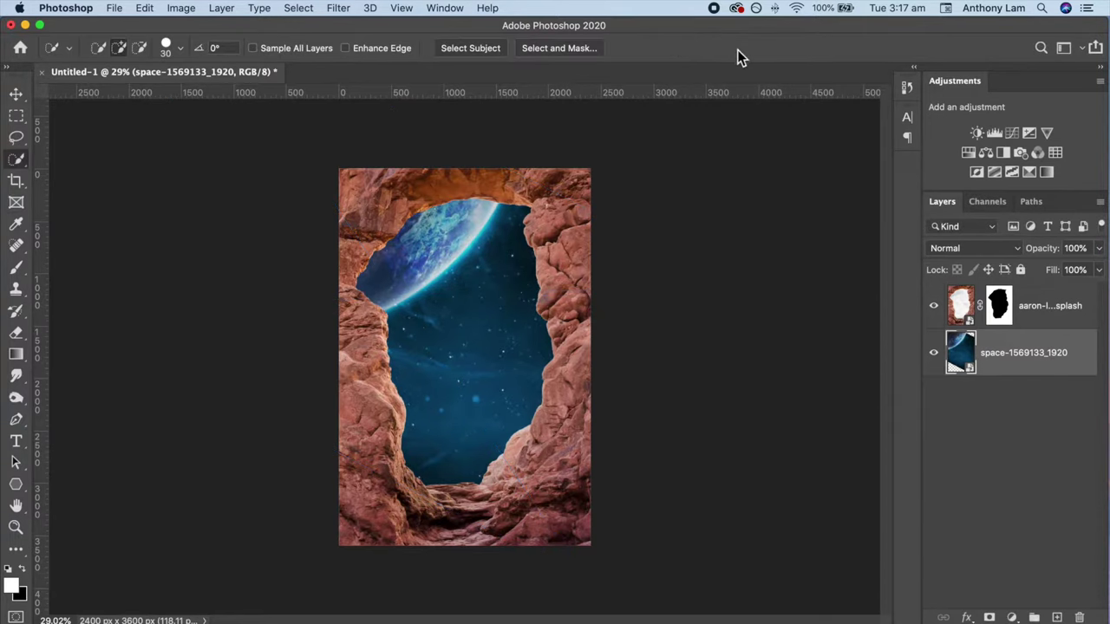
{"action": "left_click", "coordinate": [963, 312]}
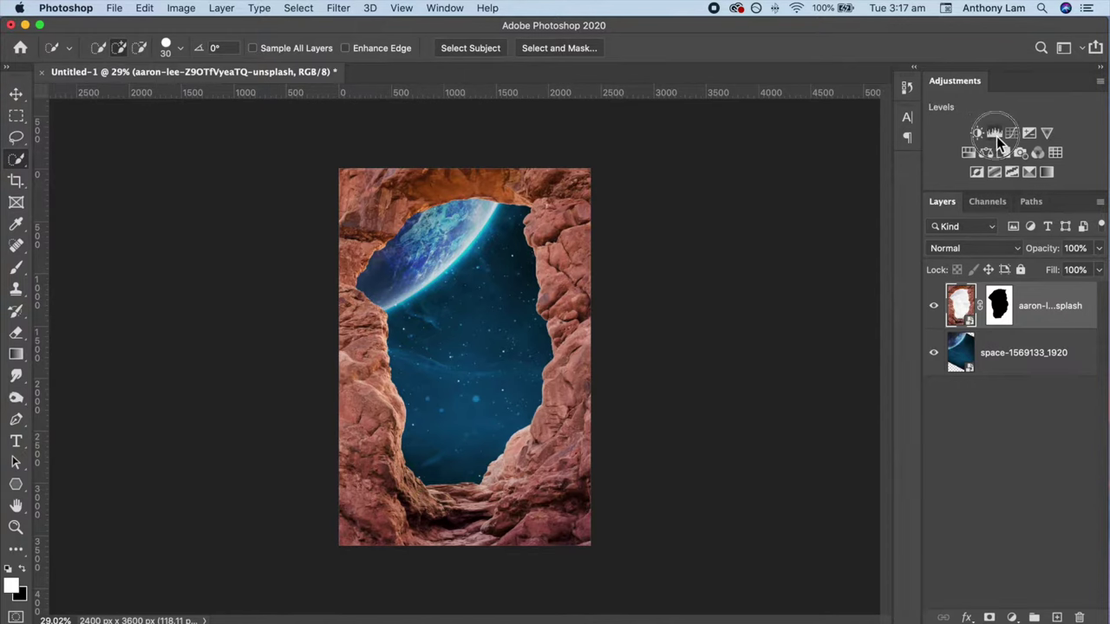
Add a Levels adjustment clipped to the rock, with output white lowered to about 47
{"action": "left_click", "coordinate": [996, 136]}
{"action": "left_click", "coordinate": [787, 395]}
{"action": "left_click_drag", "start_coordinate": [880, 300], "coordinate": [742, 299]}
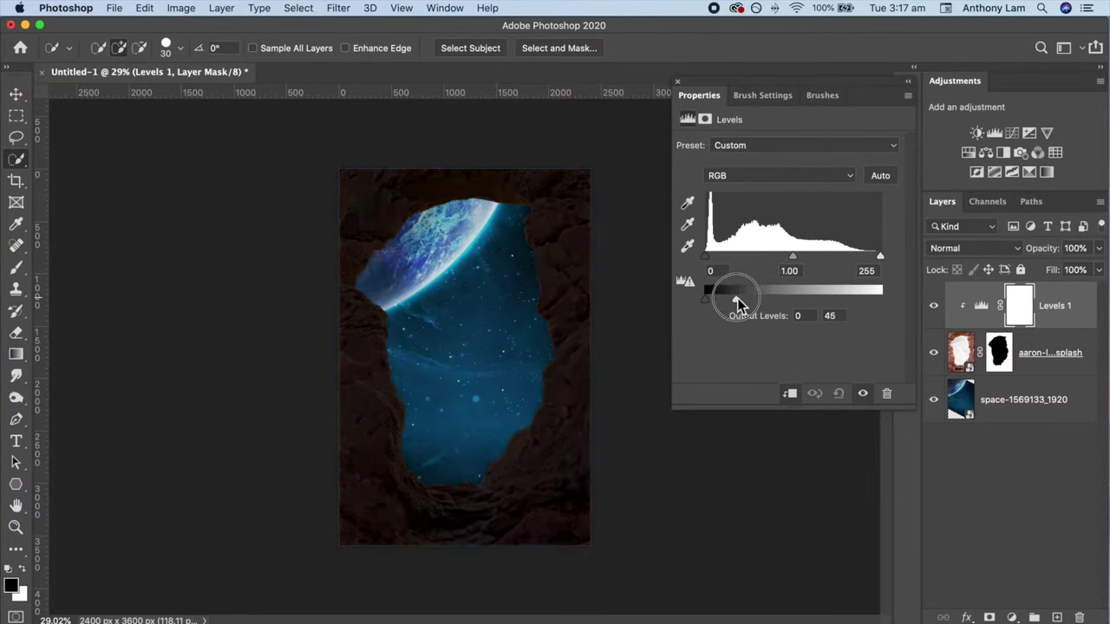
{"action": "left_click_drag", "start_coordinate": [737, 299], "coordinate": [739, 299]}
{"action": "left_click", "coordinate": [679, 84]}
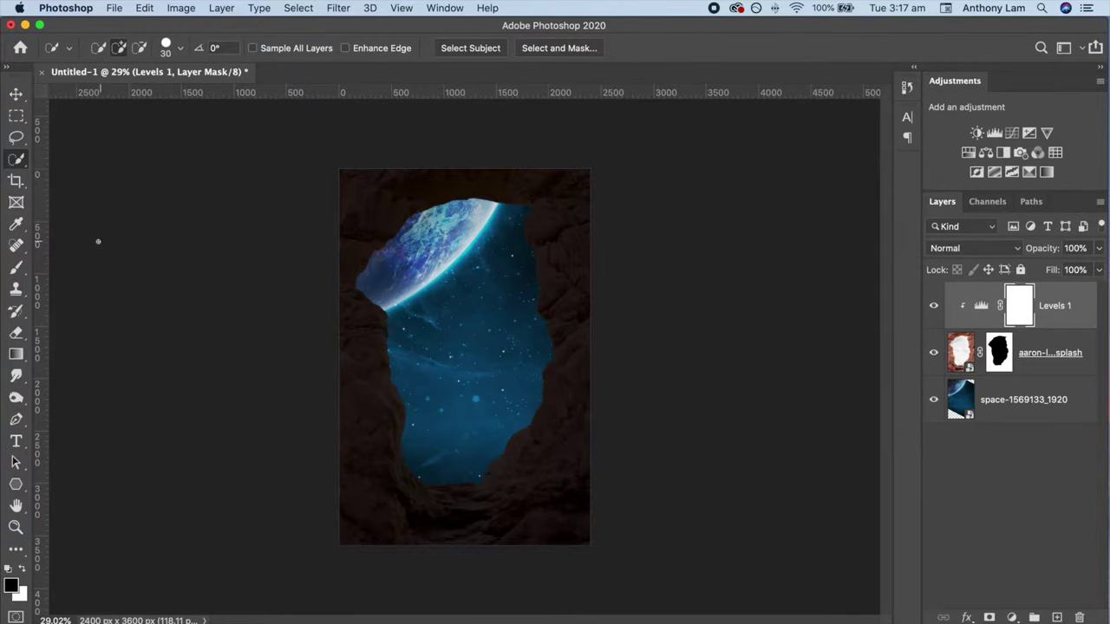
{"action": "left_click", "coordinate": [17, 268]}
{"action": "left_click", "coordinate": [65, 268]}
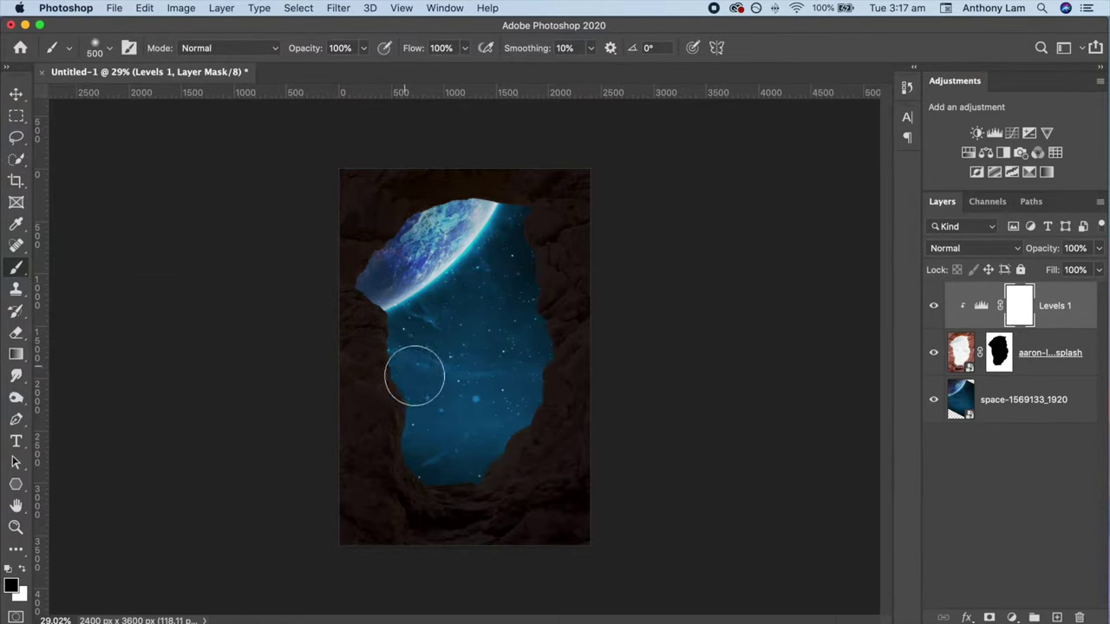
Paint black on the Levels mask to relight the arch's inner edges and cave floor
{"action": "mouse_move", "coordinate": [406, 324]}
{"action": "left_mouse_down"}
{"action": "mouse_move", "coordinate": [384, 278]}
{"action": "mouse_move", "coordinate": [459, 224]}
{"action": "mouse_move", "coordinate": [463, 199]}
{"action": "mouse_move", "coordinate": [502, 235]}
{"action": "left_mouse_up"}
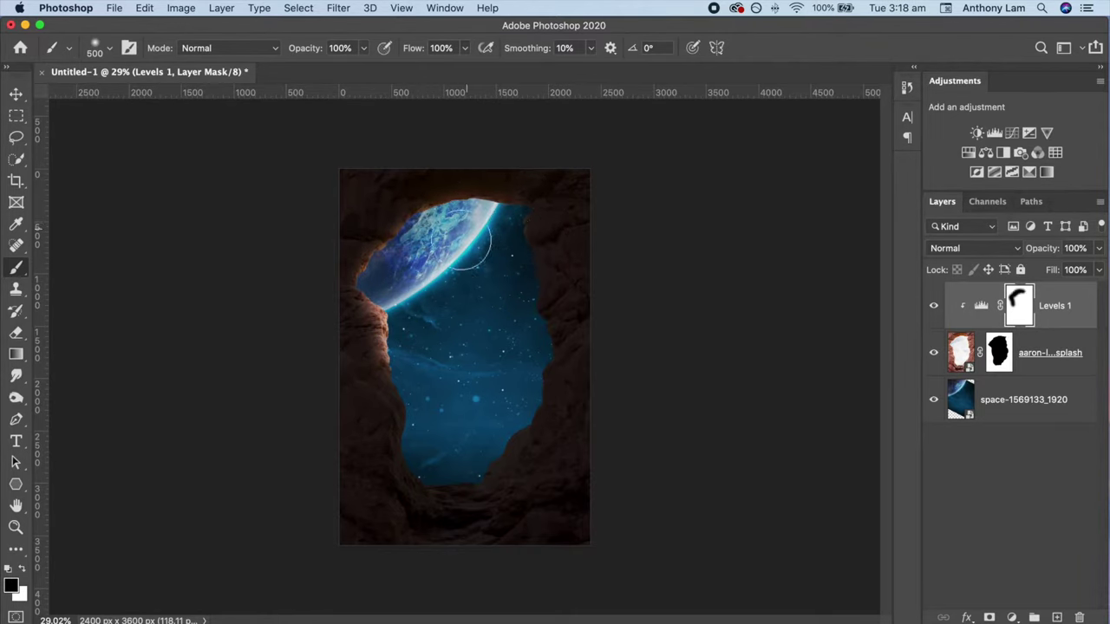
{"action": "left_click_drag", "start_coordinate": [310, 59], "coordinate": [287, 54]}
{"action": "mouse_move", "coordinate": [528, 231]}
{"action": "left_mouse_down"}
{"action": "mouse_move", "coordinate": [520, 434]}
{"action": "mouse_move", "coordinate": [512, 391]}
{"action": "left_mouse_up"}
{"action": "left_click_drag", "start_coordinate": [319, 52], "coordinate": [309, 54]}
{"action": "key", "text": "bracketright"}
{"action": "key", "text": "bracketright"}
{"action": "key", "text": "bracketright"}
{"action": "key", "text": "bracketright"}
{"action": "key", "text": "bracketright"}
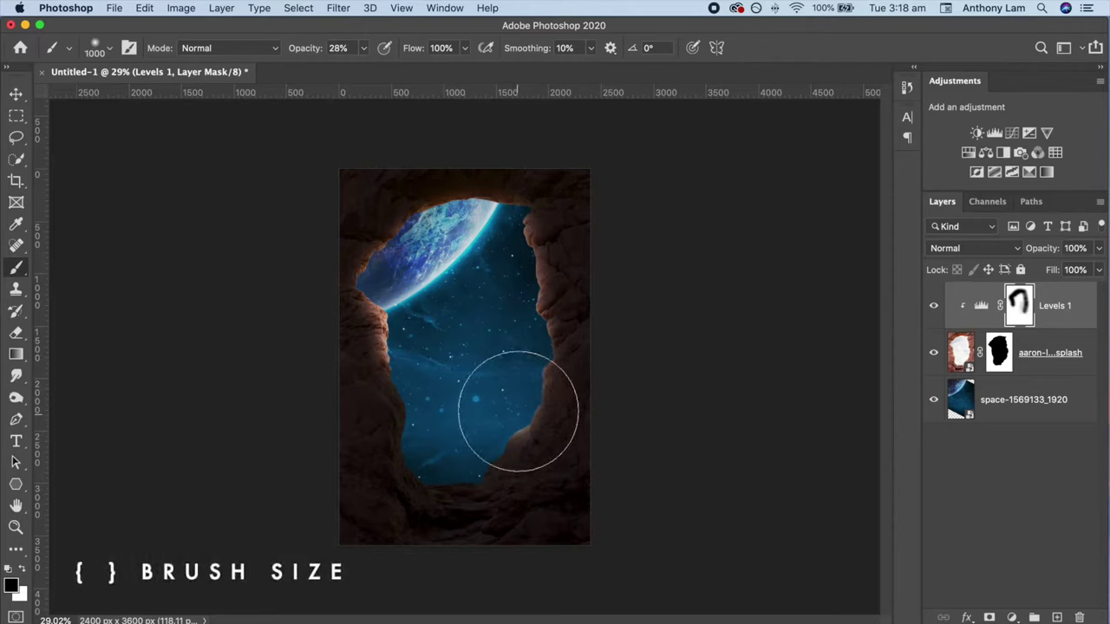
{"action": "mouse_move", "coordinate": [483, 433]}
{"action": "left_mouse_down"}
{"action": "mouse_move", "coordinate": [512, 495]}
{"action": "mouse_move", "coordinate": [471, 471]}
{"action": "mouse_move", "coordinate": [424, 364]}
{"action": "mouse_move", "coordinate": [434, 286]}
{"action": "left_mouse_up"}
{"action": "key", "text": "bracketleft"}
{"action": "key", "text": "bracketleft"}
{"action": "key", "text": "bracketright"}
{"action": "key", "text": "bracketright"}
{"action": "key", "text": "bracketright"}
{"action": "key", "text": "bracketleft"}
{"action": "key", "text": "bracketleft"}
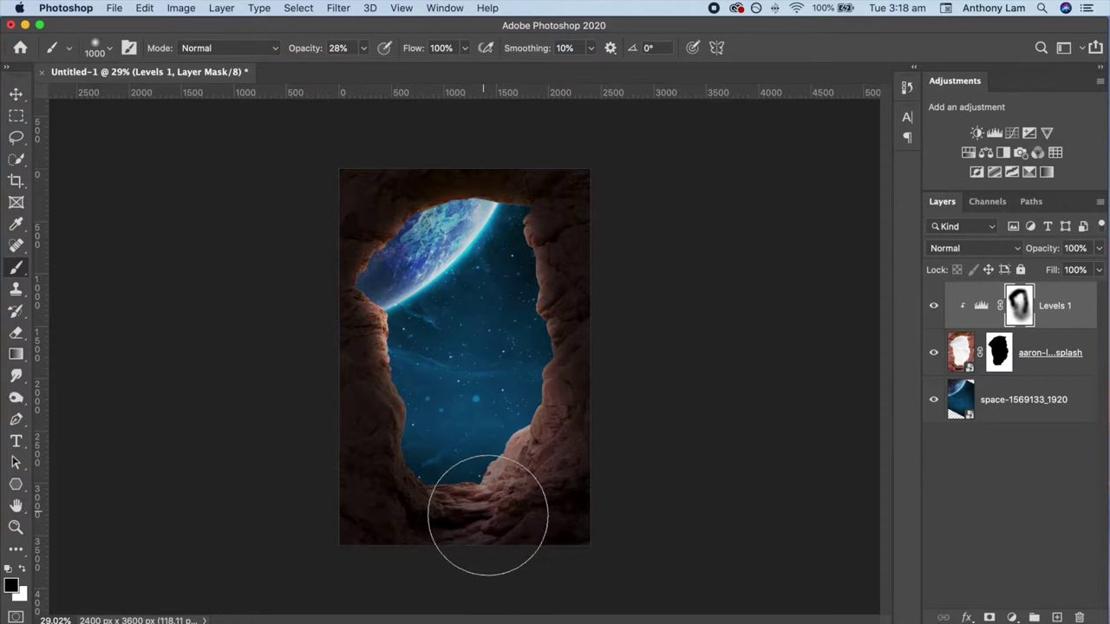
Add a clipped Hue/Saturation adjustment that drains most colour from the rock
{"action": "left_click", "coordinate": [971, 158]}
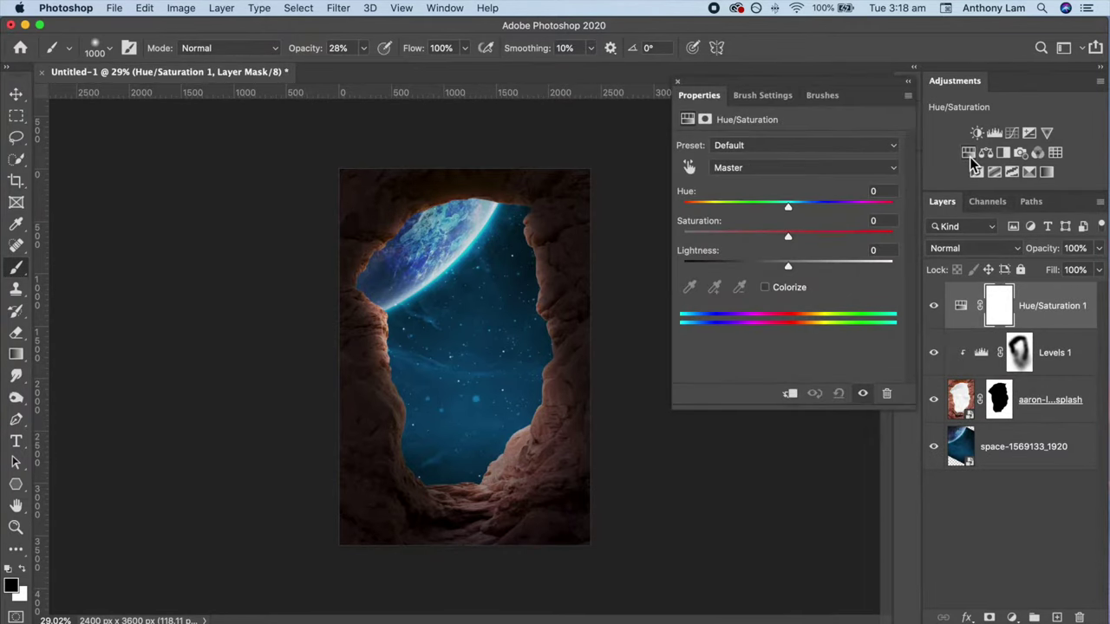
{"action": "left_click", "coordinate": [789, 394]}
{"action": "left_click_drag", "start_coordinate": [791, 235], "coordinate": [708, 240]}
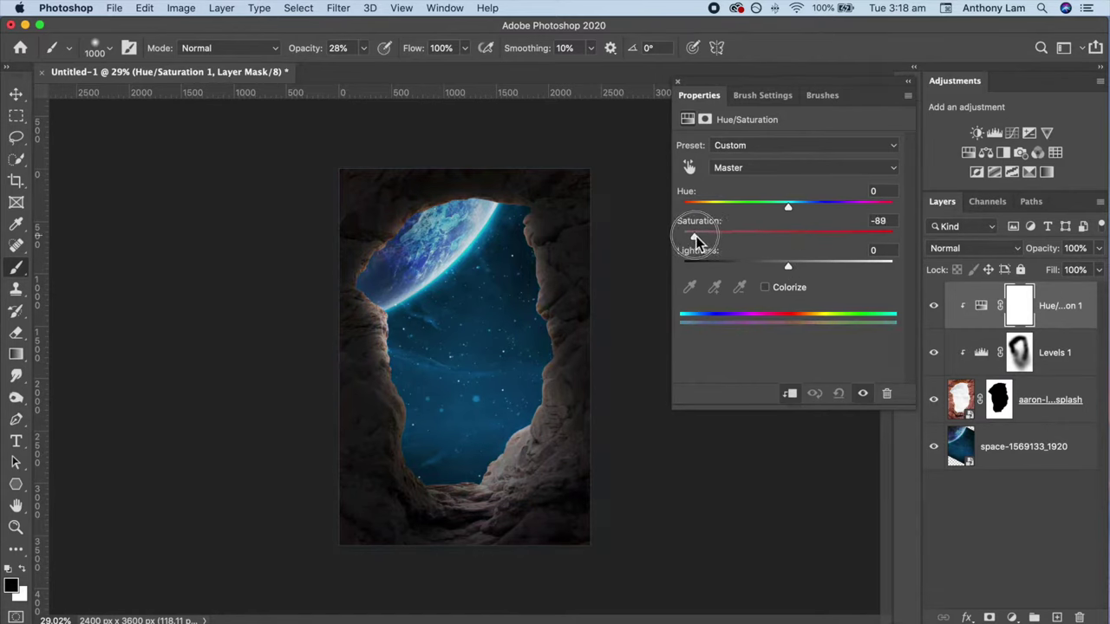
{"action": "left_click", "coordinate": [679, 82]}
Lower the Levels 1 output white to 31 to darken the rock further
{"action": "double_click", "coordinate": [979, 354]}
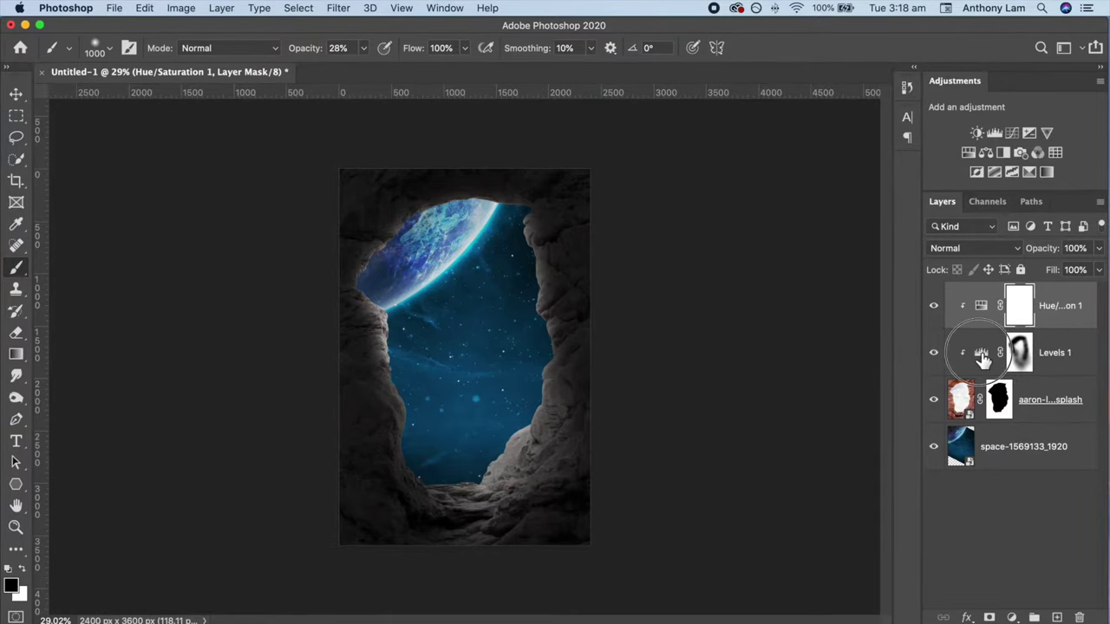
{"action": "left_click_drag", "start_coordinate": [737, 300], "coordinate": [727, 310]}
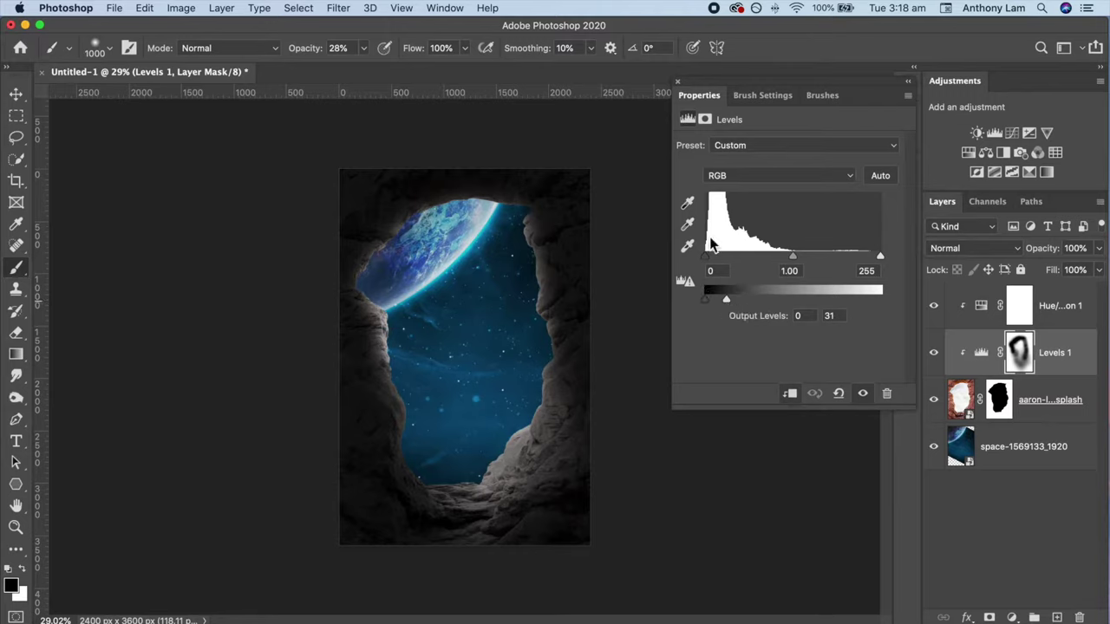
{"action": "left_click", "coordinate": [680, 85]}
{"action": "left_click", "coordinate": [983, 306]}
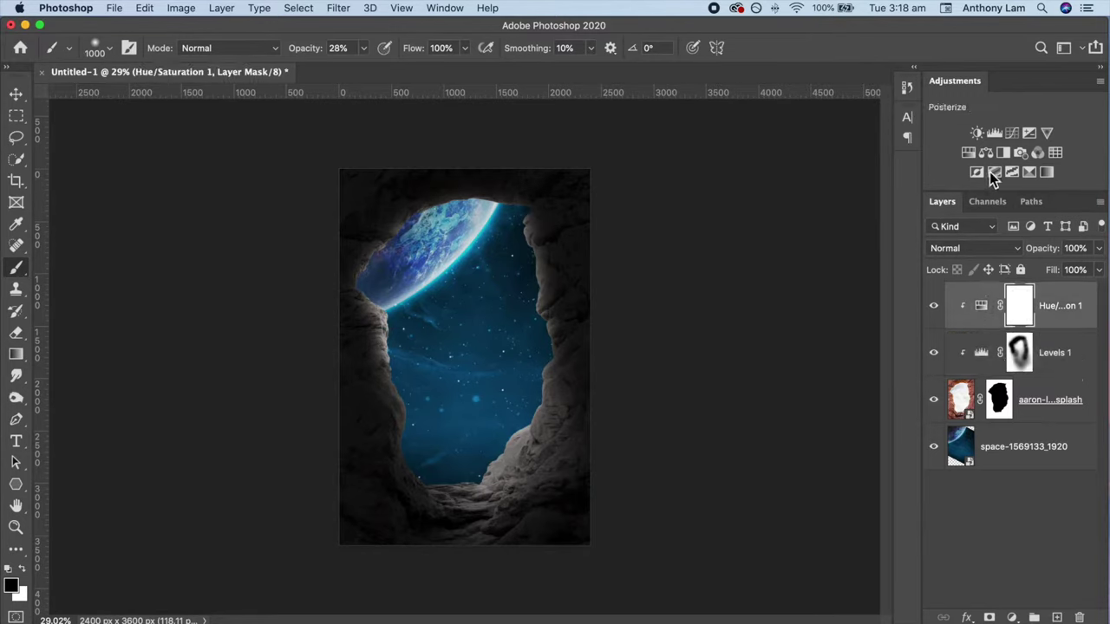
Add a clipped, colorized Hue/Saturation layer with Hue 203 and Saturation 64
{"action": "left_click", "coordinate": [969, 152]}
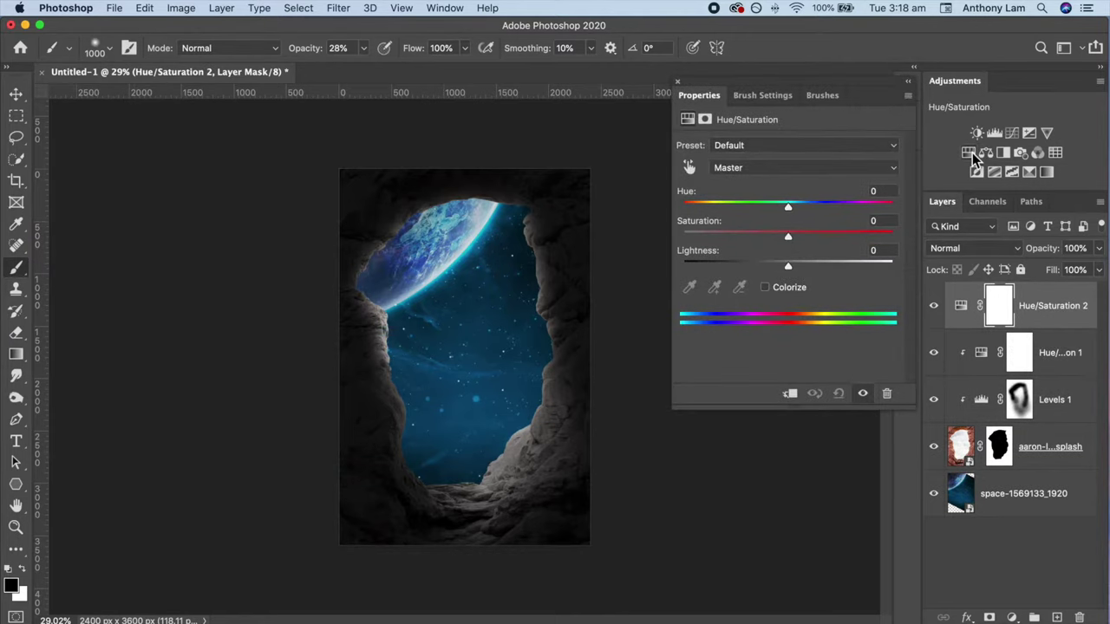
{"action": "left_click", "coordinate": [792, 395]}
{"action": "left_click", "coordinate": [765, 288]}
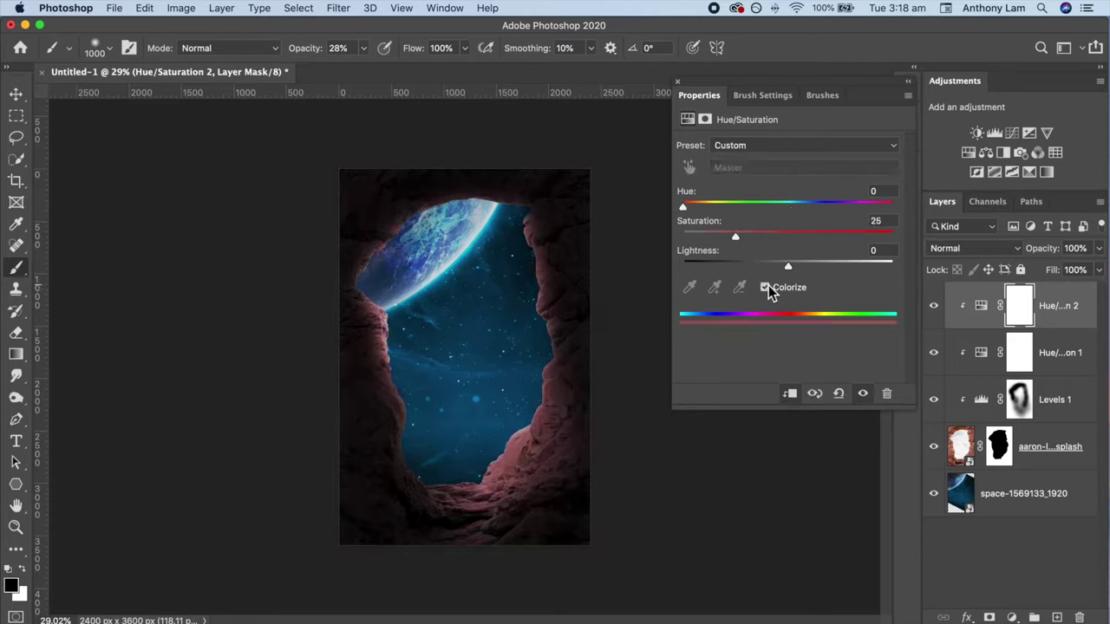
{"action": "left_click_drag", "start_coordinate": [686, 211], "coordinate": [761, 216]}
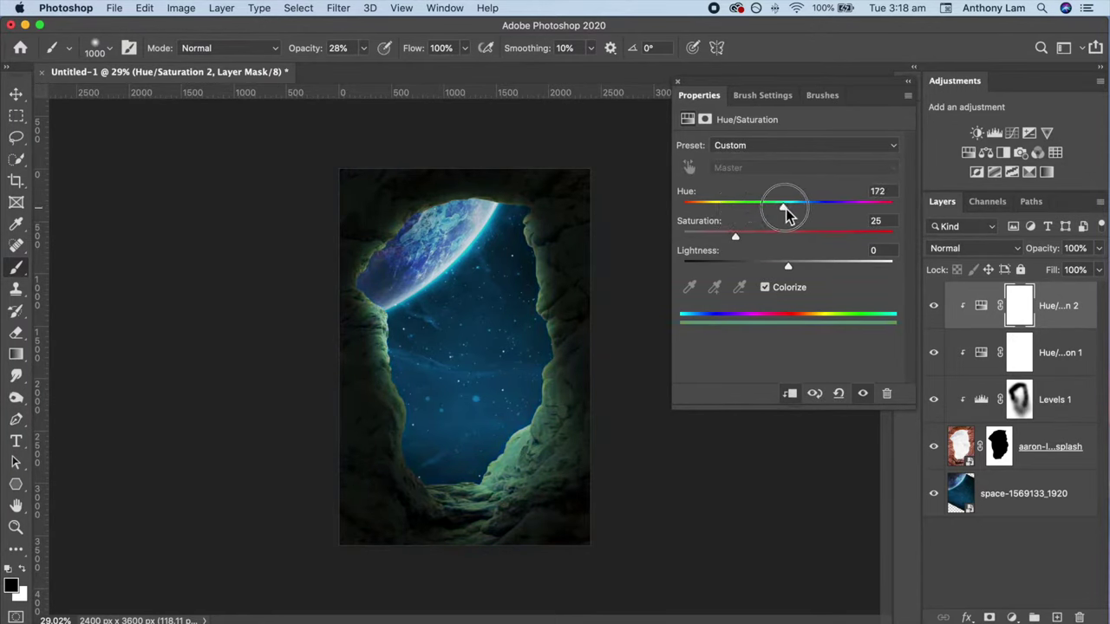
{"action": "mouse_move", "coordinate": [784, 208]}
{"action": "left_mouse_down"}
{"action": "mouse_move", "coordinate": [802, 208]}
{"action": "mouse_move", "coordinate": [802, 224]}
{"action": "left_mouse_up"}
{"action": "left_click_drag", "start_coordinate": [735, 240], "coordinate": [763, 241]}
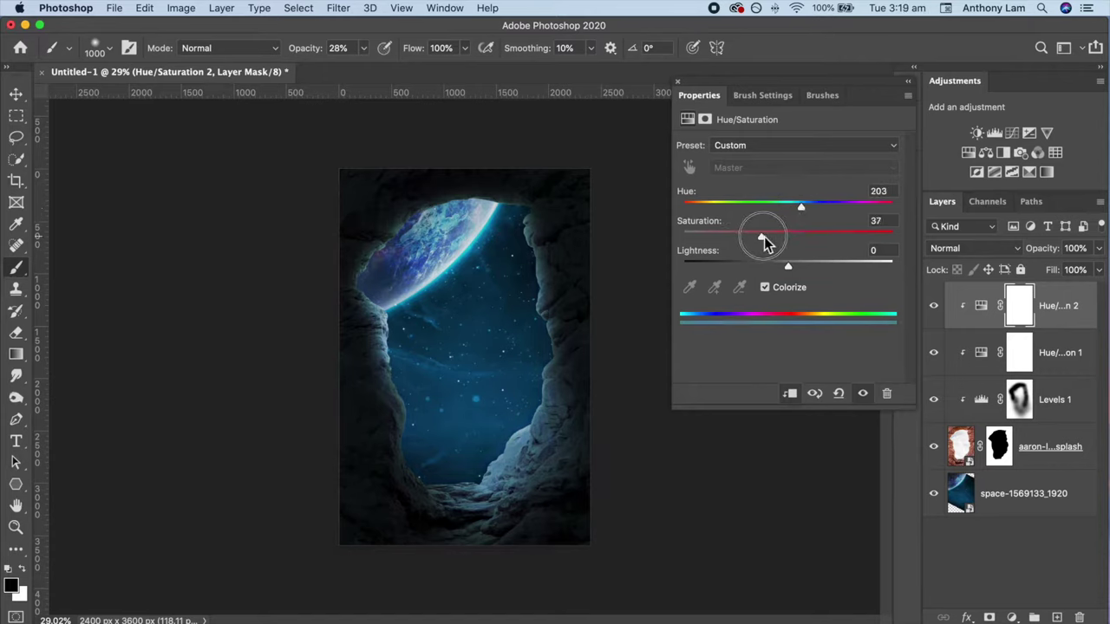
{"action": "left_click_drag", "start_coordinate": [821, 238], "coordinate": [817, 238]}
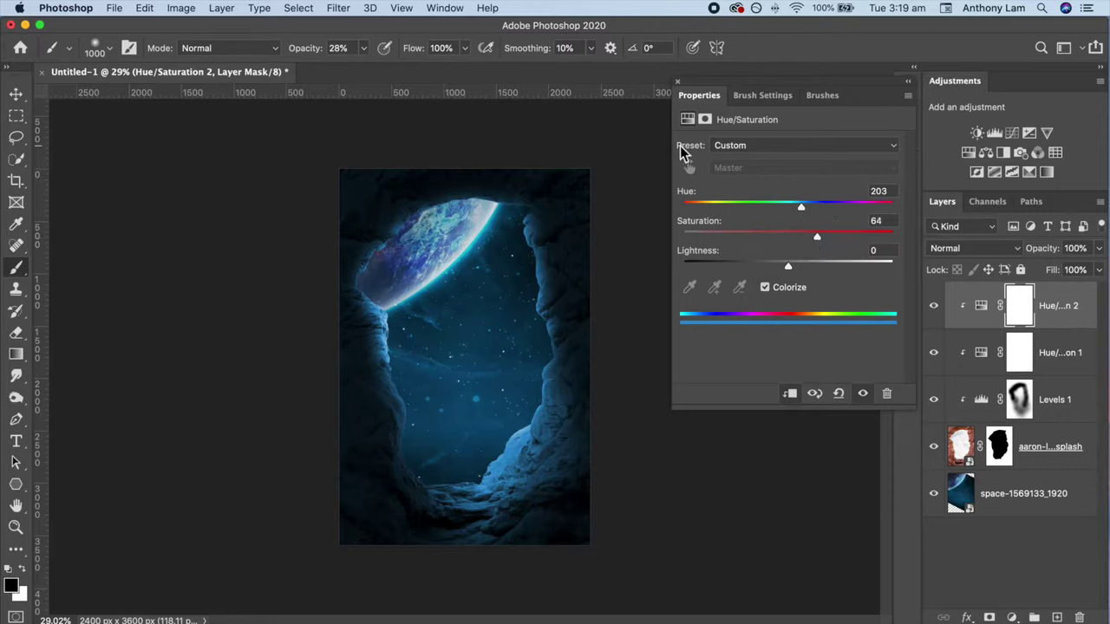
{"action": "left_click", "coordinate": [678, 82]}
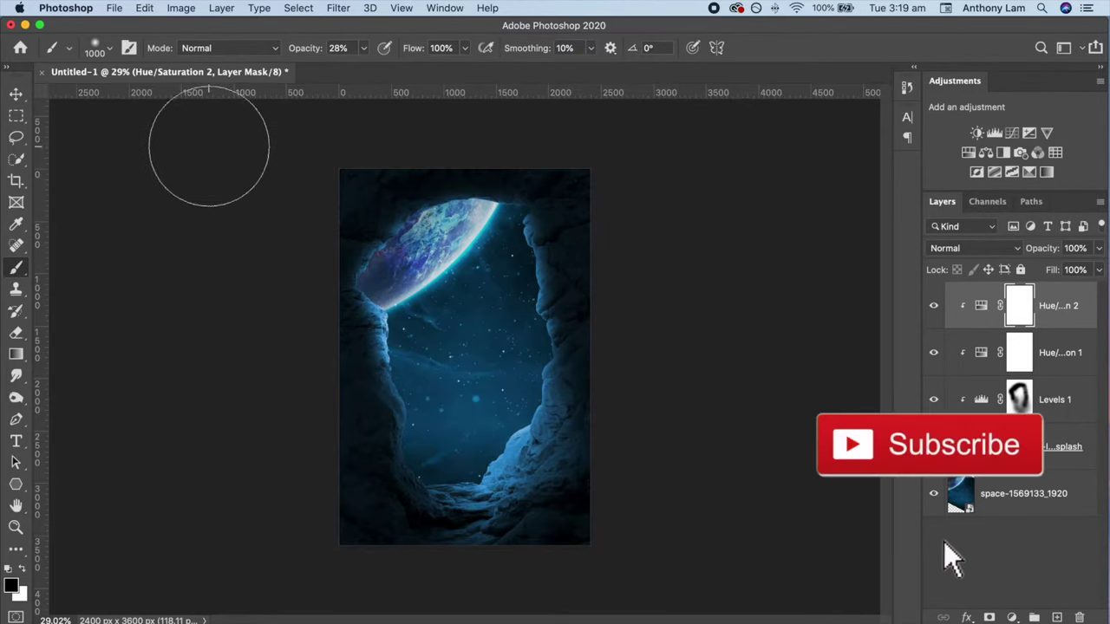
{"action": "left_click", "coordinate": [16, 95]}
Place the cameron-stow backpacker photo as an embedded image
{"action": "left_click", "coordinate": [114, 8]}
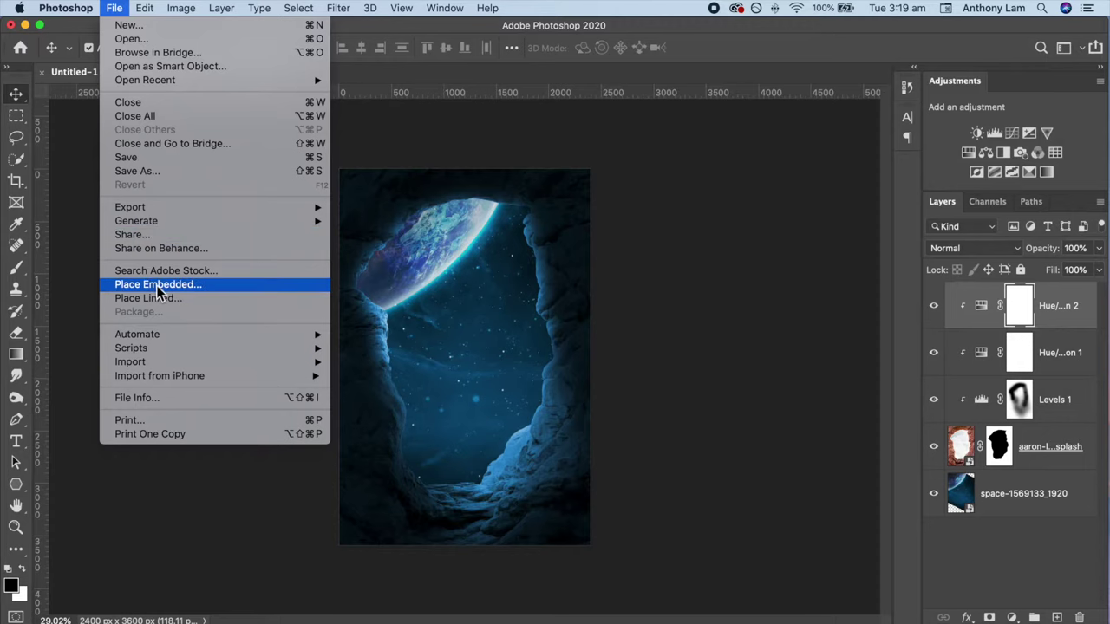
{"action": "left_click", "coordinate": [227, 295]}
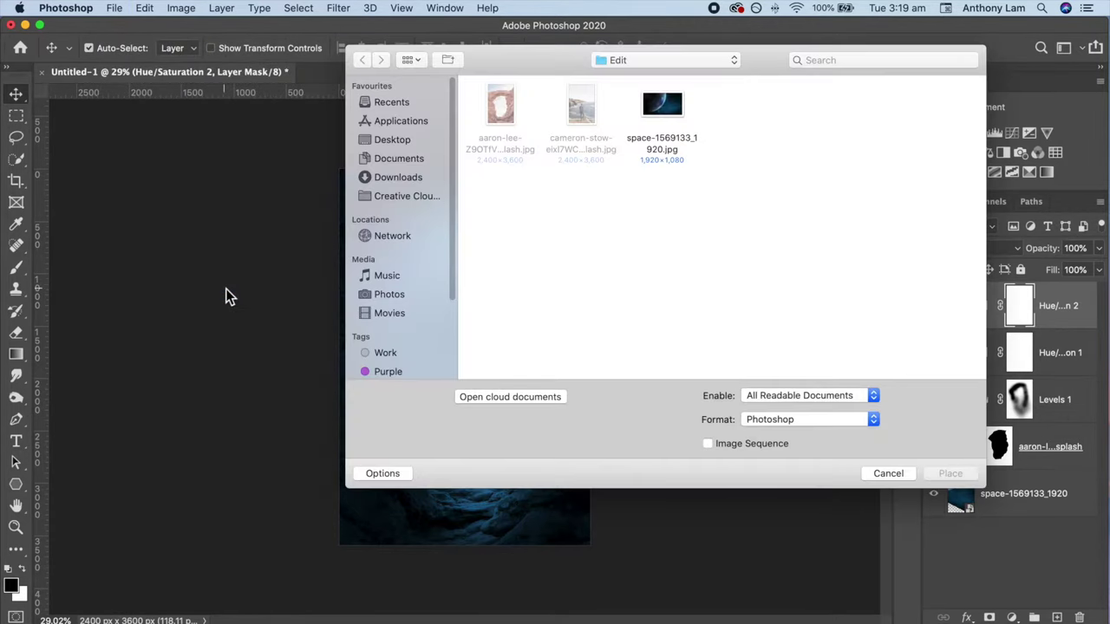
{"action": "left_click", "coordinate": [581, 125]}
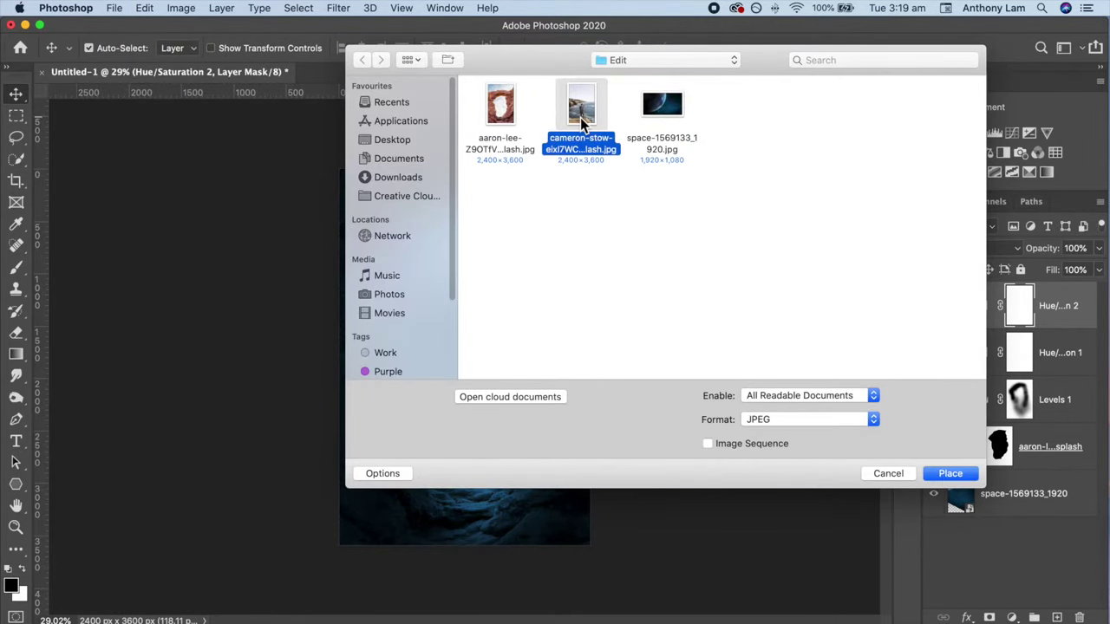
{"action": "left_click", "coordinate": [930, 472]}
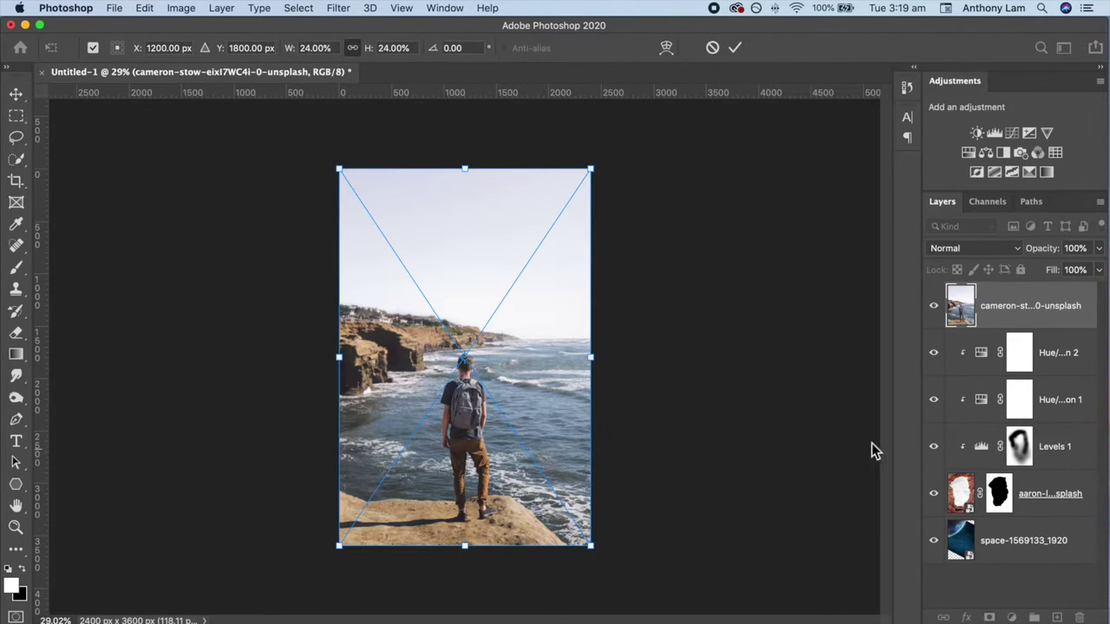
Scale the backpacker photo to about 20% and centre it on the canvas
{"action": "left_click_drag", "start_coordinate": [595, 172], "coordinate": [552, 217]}
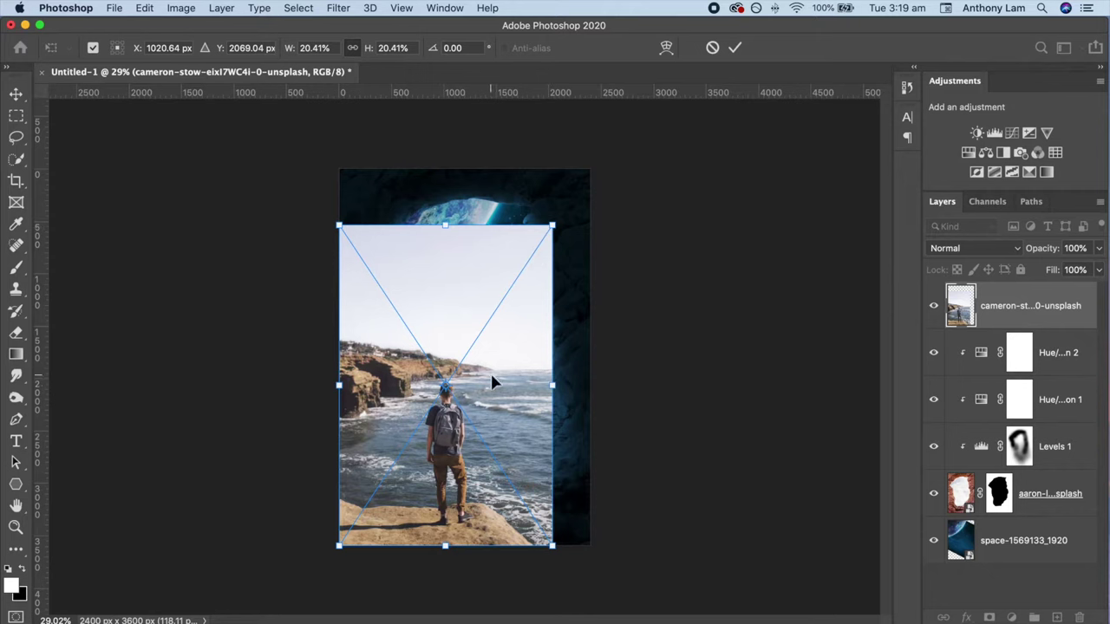
{"action": "left_click_drag", "start_coordinate": [490, 372], "coordinate": [508, 336]}
{"action": "left_click", "coordinate": [734, 48]}
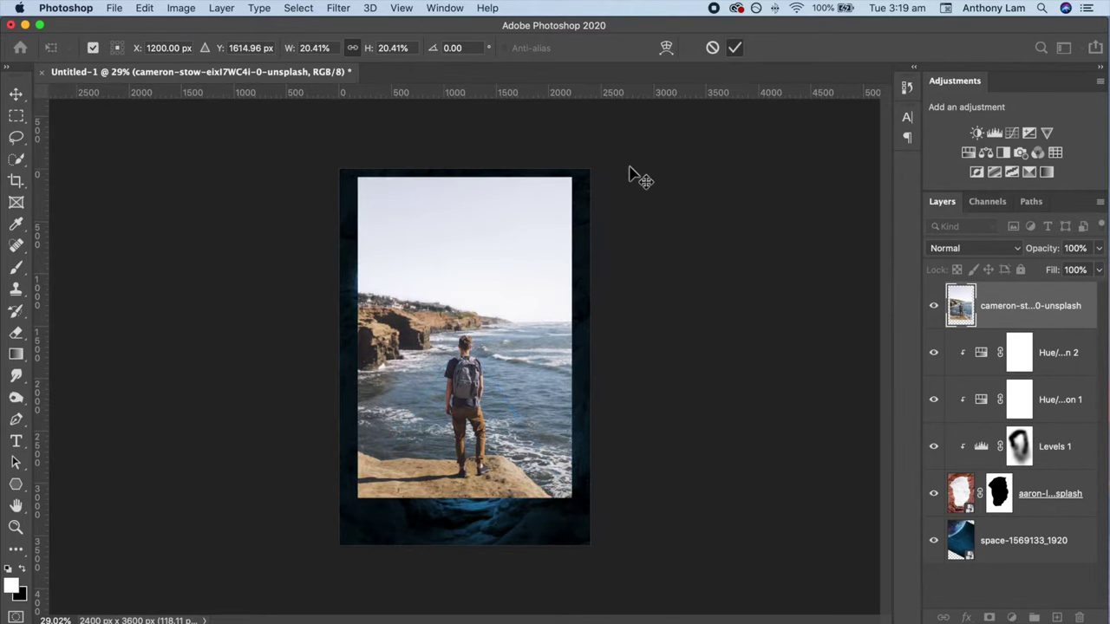
{"action": "key", "text": "ctrl+plus"}
{"action": "key", "text": "ctrl+plus"}
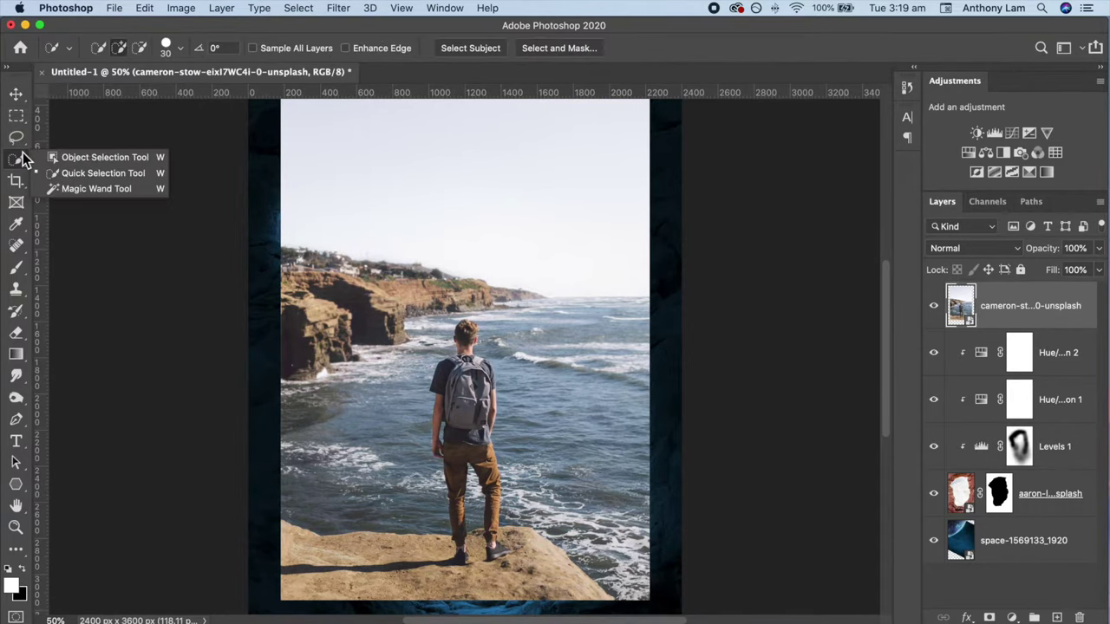
Select the backpacker with Object Selection and mask out the rest of his photo
{"action": "left_click_drag", "start_coordinate": [26, 157], "coordinate": [73, 155]}
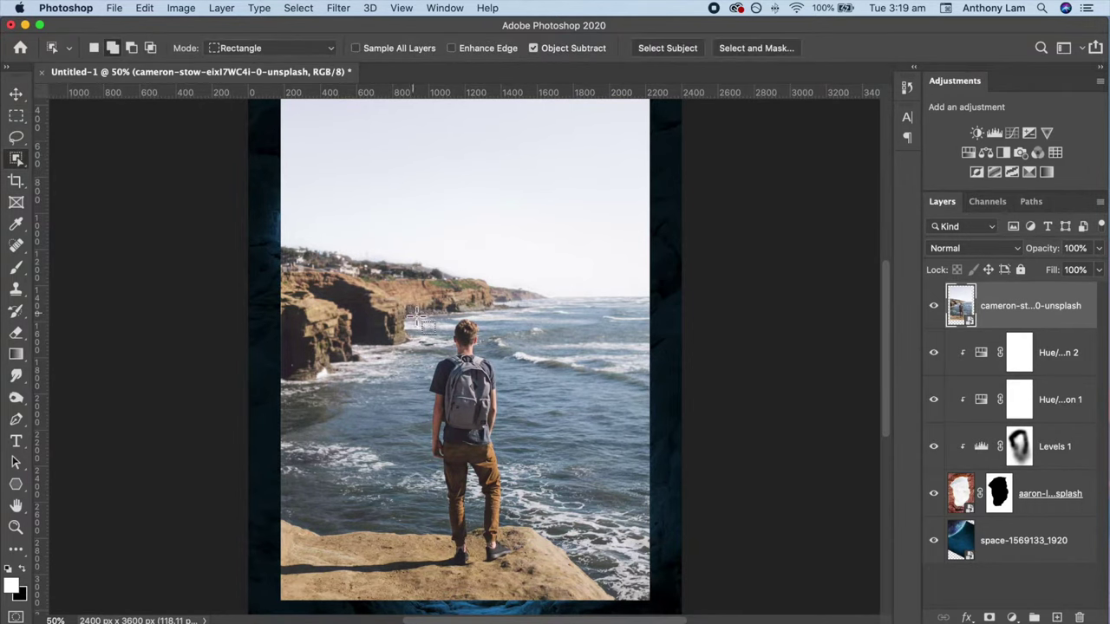
{"action": "left_click_drag", "start_coordinate": [426, 322], "coordinate": [527, 574]}
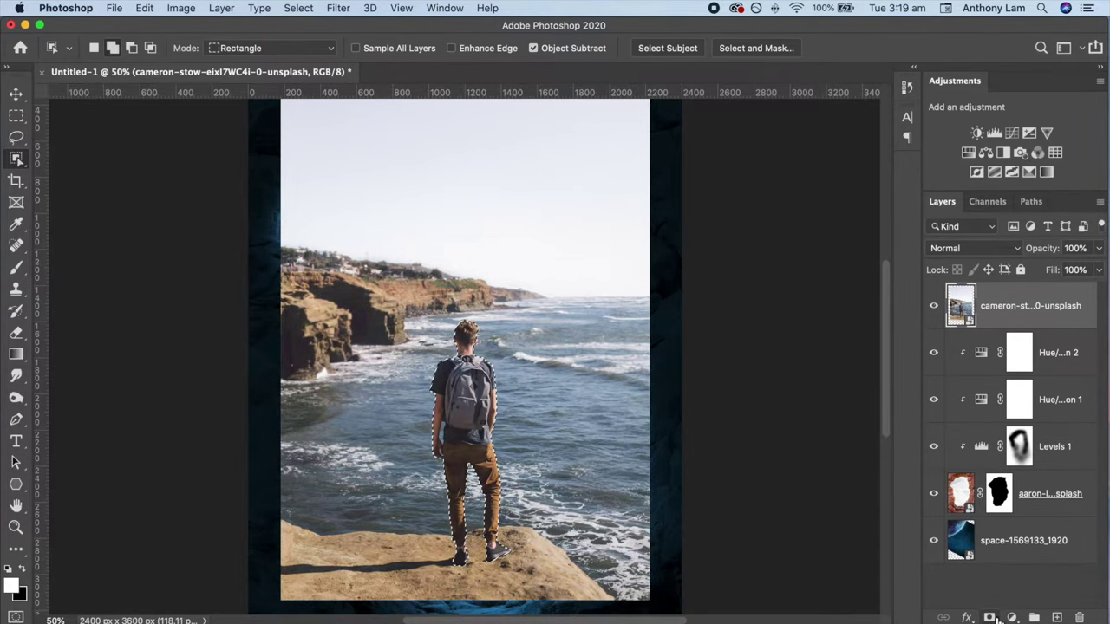
{"action": "left_click", "coordinate": [991, 617]}
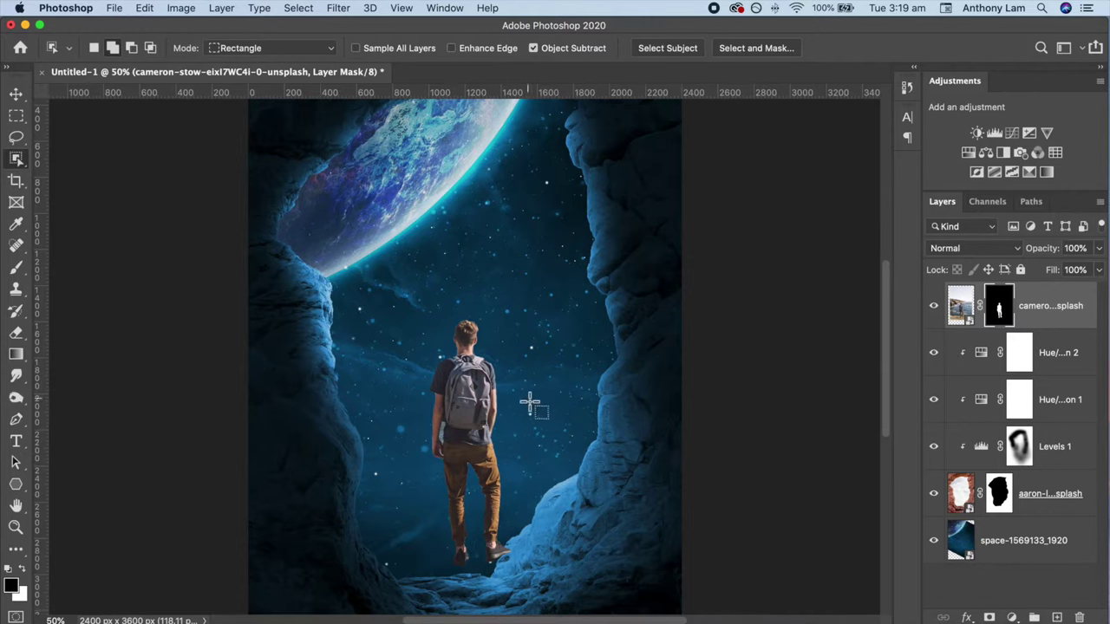
{"action": "scroll", "coordinate": [510, 401], "scroll_direction": "up", "scroll_amount": 3}
{"action": "scroll", "coordinate": [510, 401], "scroll_direction": "down", "scroll_amount": 3}
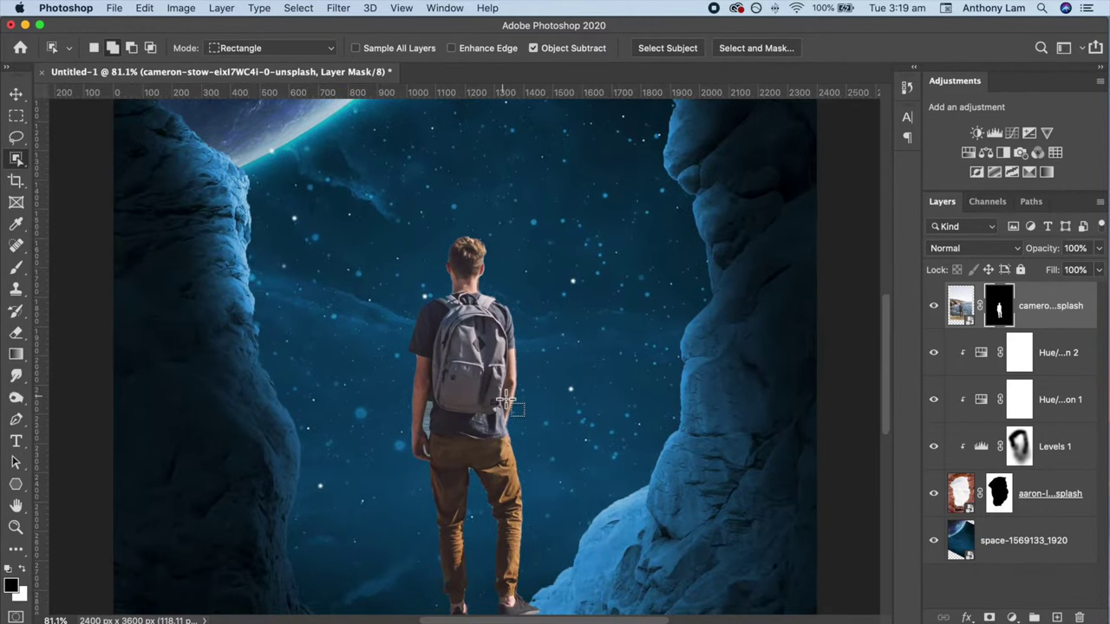
Lasso the leftover patch beside his hand and fill it black on the mask
{"action": "left_click", "coordinate": [16, 137]}
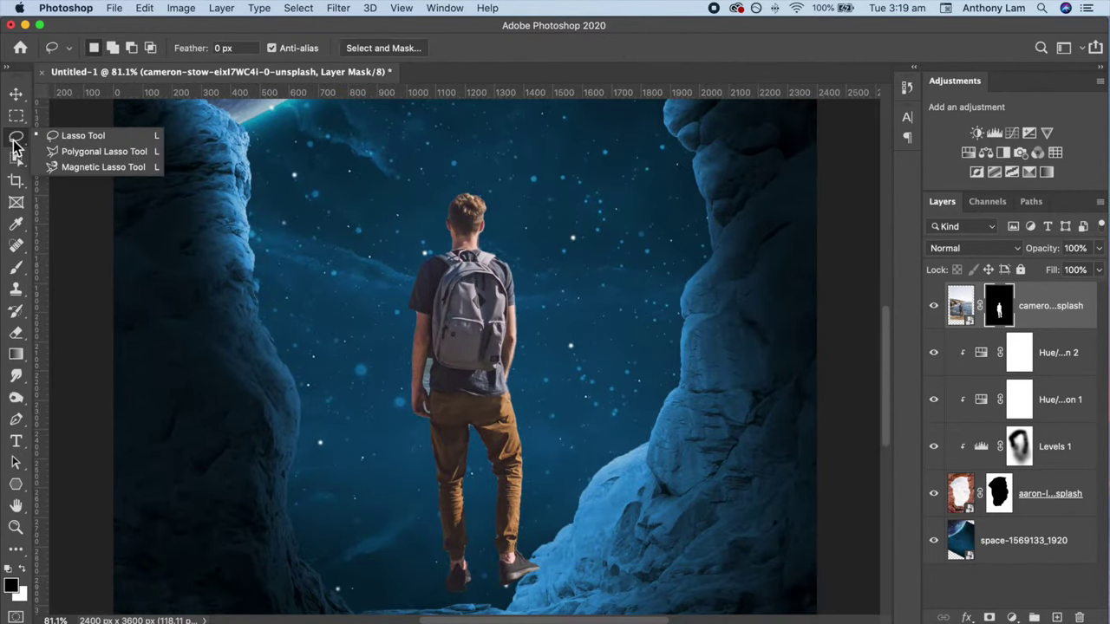
{"action": "left_click", "coordinate": [91, 143]}
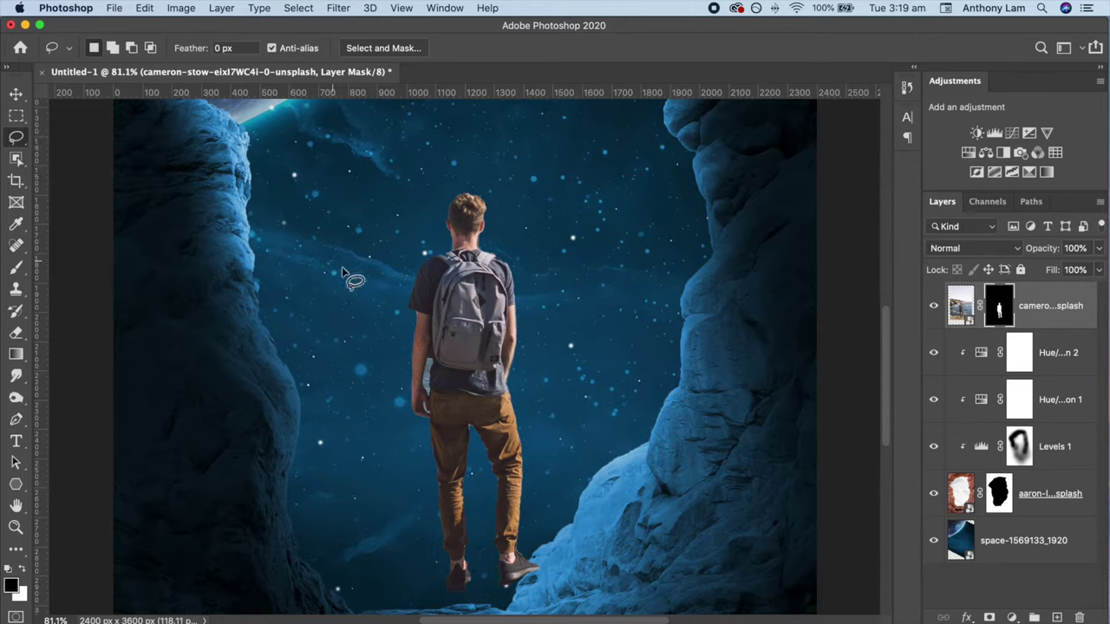
{"action": "left_click_drag", "start_coordinate": [434, 352], "coordinate": [433, 375]}
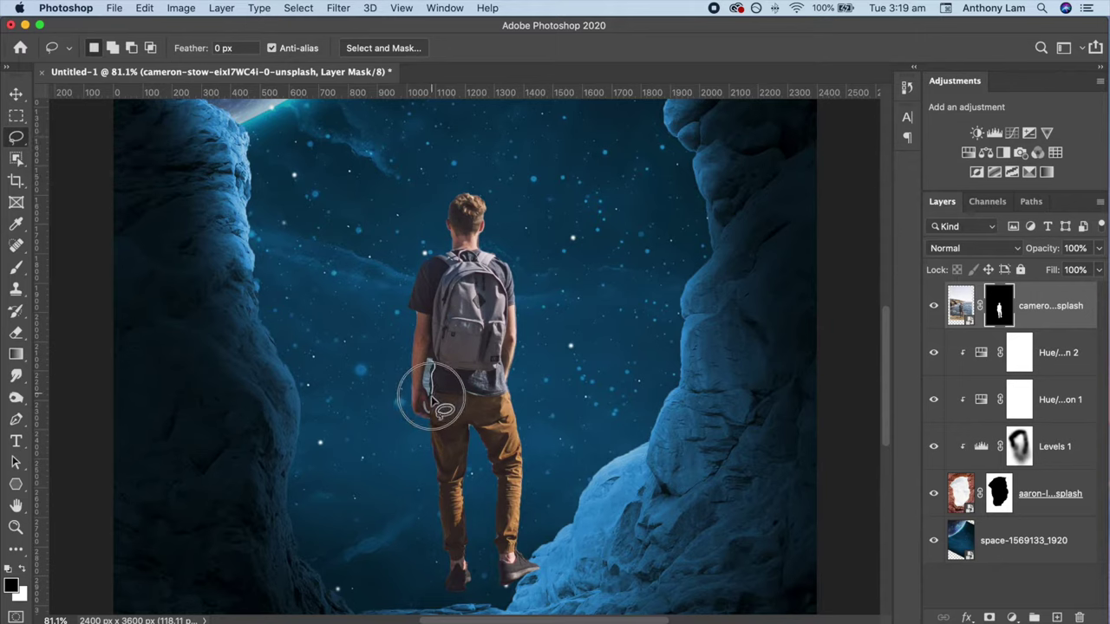
{"action": "left_click_drag", "start_coordinate": [433, 375], "coordinate": [428, 359]}
{"action": "key", "text": "x"}
{"action": "key", "text": "ctrl+BackSpace"}
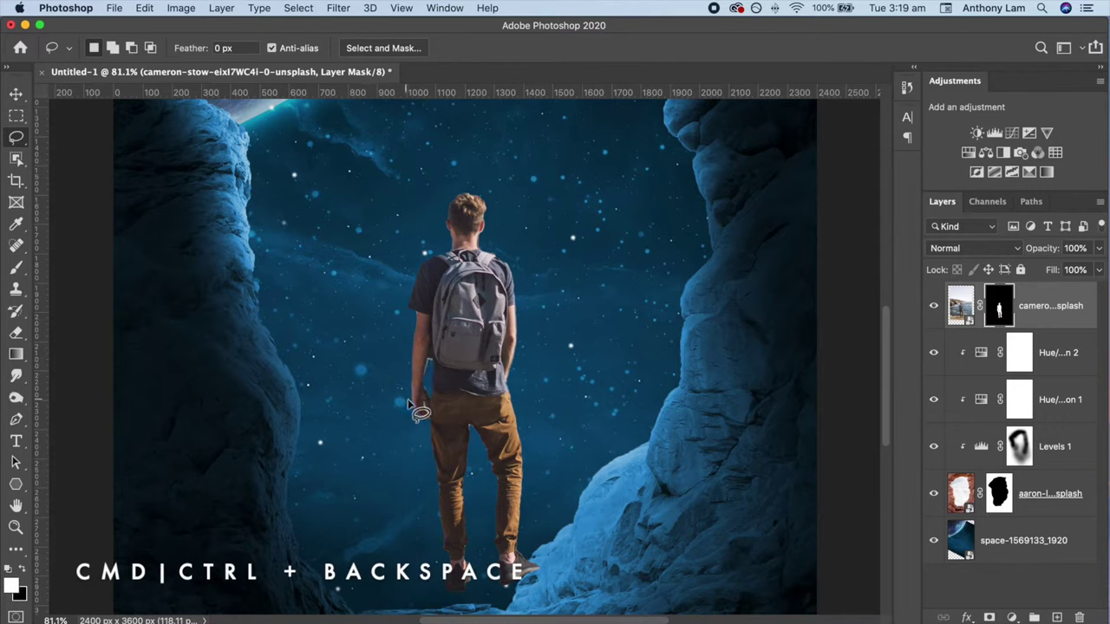
{"action": "left_click", "coordinate": [431, 417]}
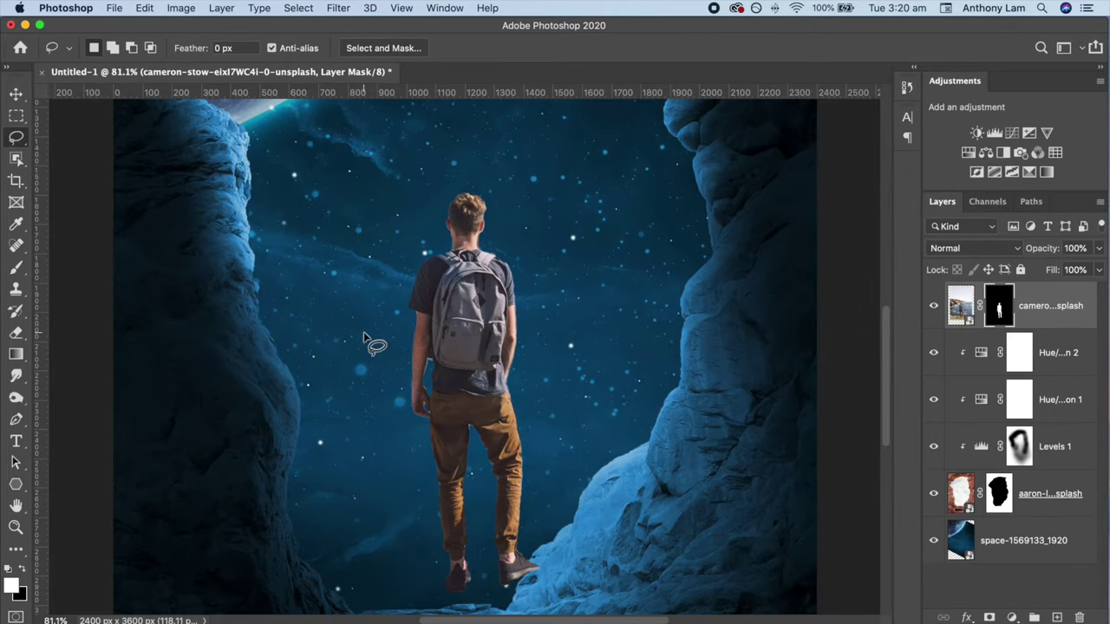
{"action": "scroll", "coordinate": [363, 331], "scroll_direction": "down", "scroll_amount": 3}
{"action": "scroll", "coordinate": [364, 331], "scroll_direction": "down", "scroll_amount": 3}
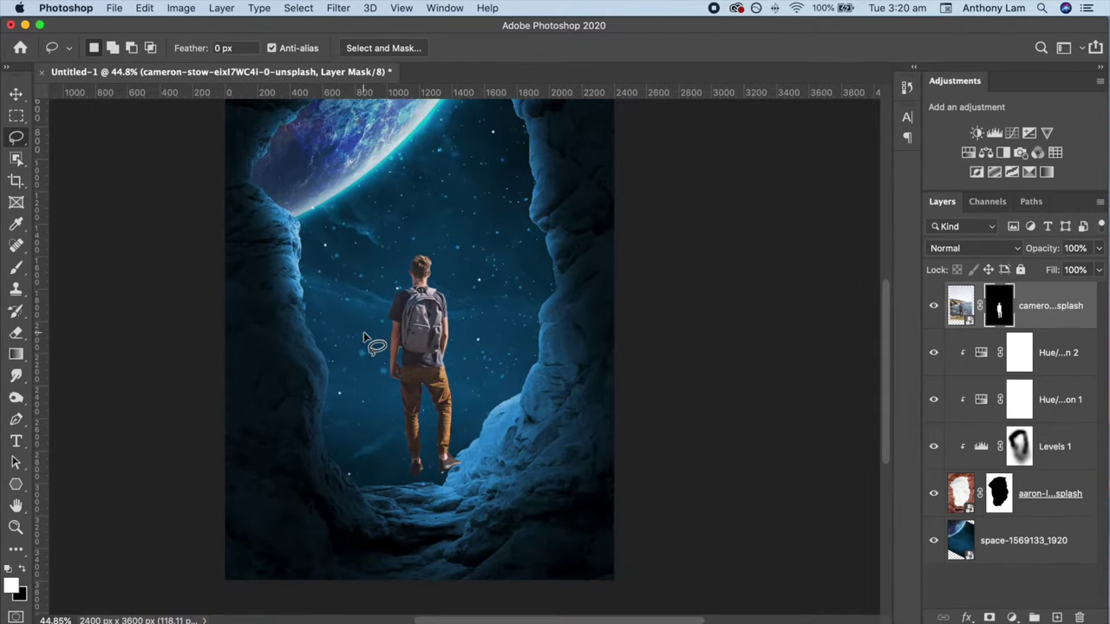
Enlarge the backpacker and move him down onto the cave floor
{"action": "key", "text": "super+t"}
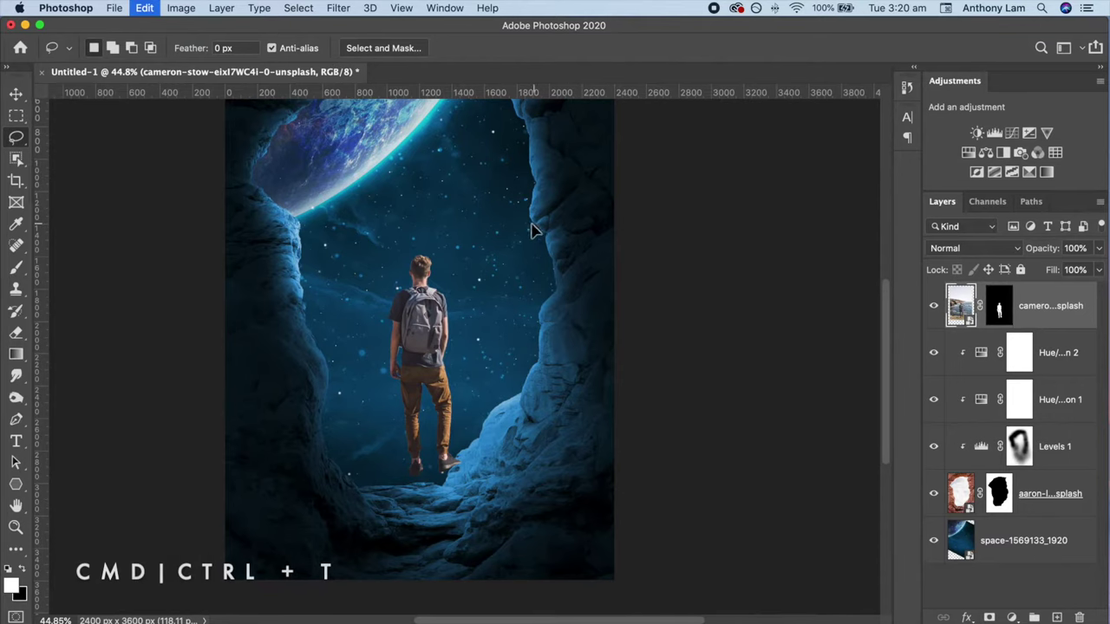
{"action": "left_click_drag", "start_coordinate": [523, 228], "coordinate": [517, 273]}
{"action": "scroll", "coordinate": [498, 318], "scroll_direction": "down", "scroll_amount": 2}
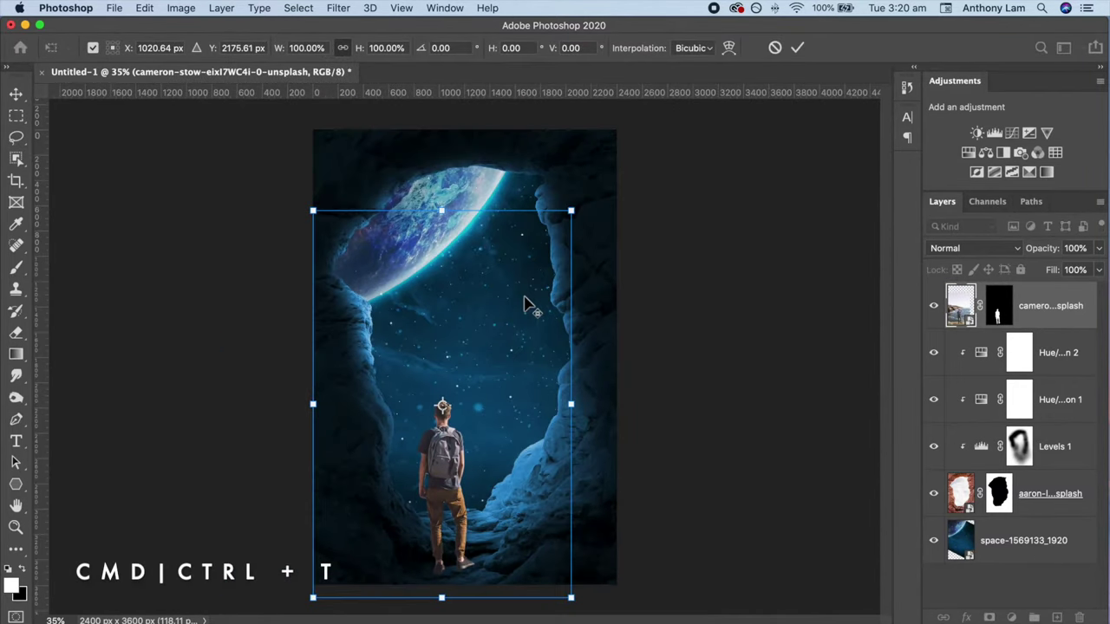
{"action": "left_click_drag", "start_coordinate": [575, 213], "coordinate": [630, 118]}
{"action": "left_click_drag", "start_coordinate": [546, 426], "coordinate": [534, 394]}
{"action": "scroll", "coordinate": [602, 338], "scroll_direction": "down", "scroll_amount": 1}
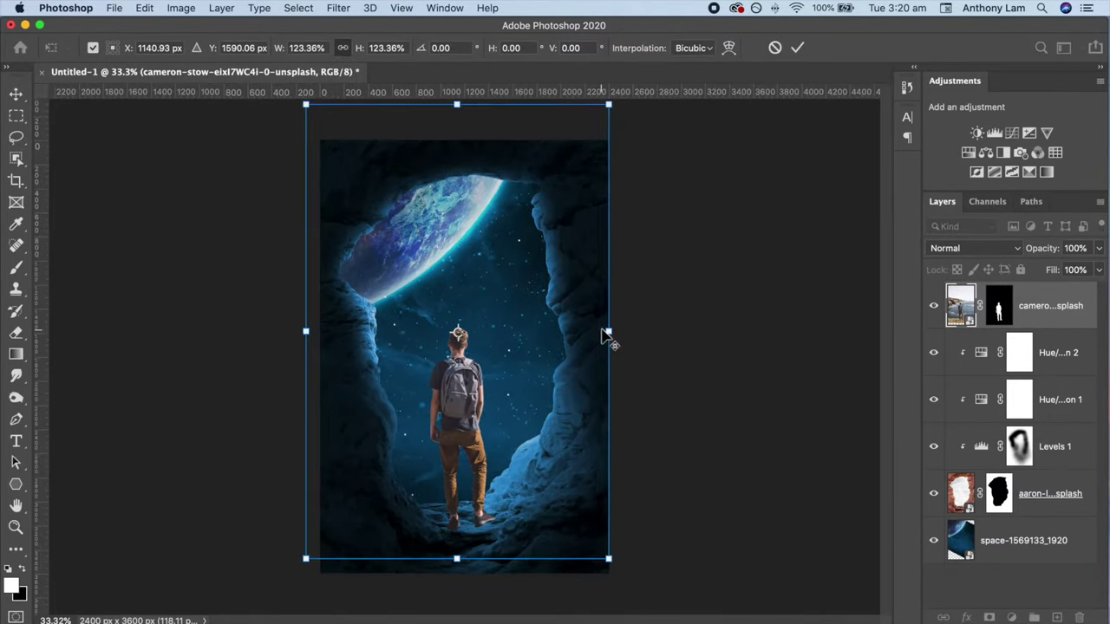
{"action": "left_click_drag", "start_coordinate": [602, 112], "coordinate": [642, 93]}
{"action": "left_click_drag", "start_coordinate": [544, 343], "coordinate": [540, 307]}
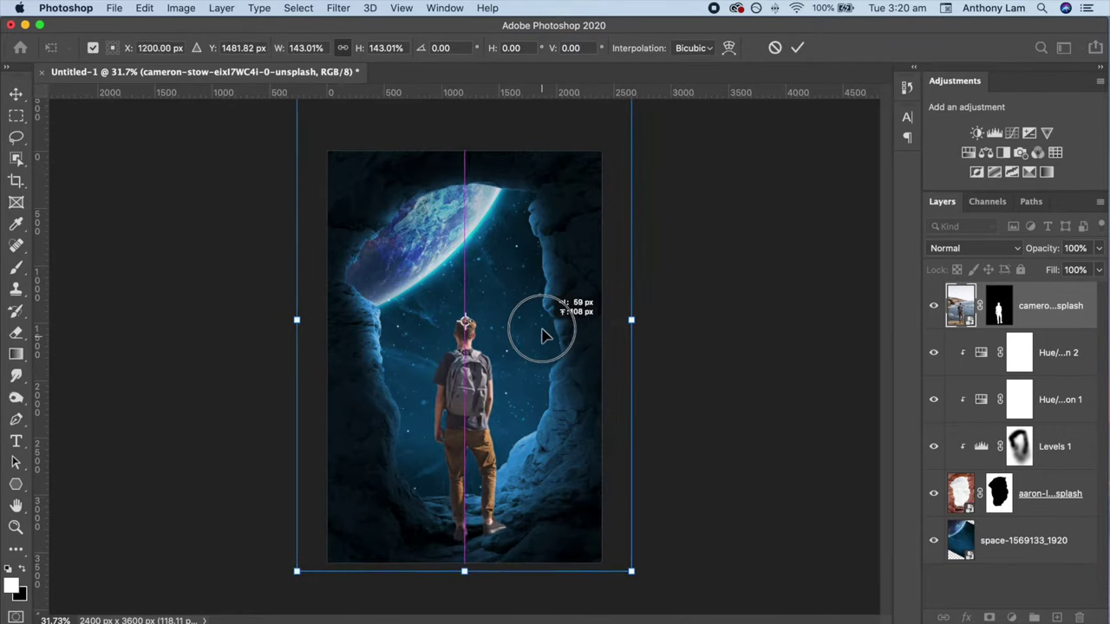
Tilt the backpacker about 1.5°, nudge him into place, and apply the transform
{"action": "left_click_drag", "start_coordinate": [621, 550], "coordinate": [602, 521]}
{"action": "mouse_move", "coordinate": [556, 416]}
{"action": "left_mouse_down"}
{"action": "mouse_move", "coordinate": [546, 396]}
{"action": "mouse_move", "coordinate": [537, 404]}
{"action": "left_mouse_up"}
{"action": "left_click_drag", "start_coordinate": [744, 161], "coordinate": [758, 161]}
{"action": "left_click_drag", "start_coordinate": [541, 248], "coordinate": [536, 262]}
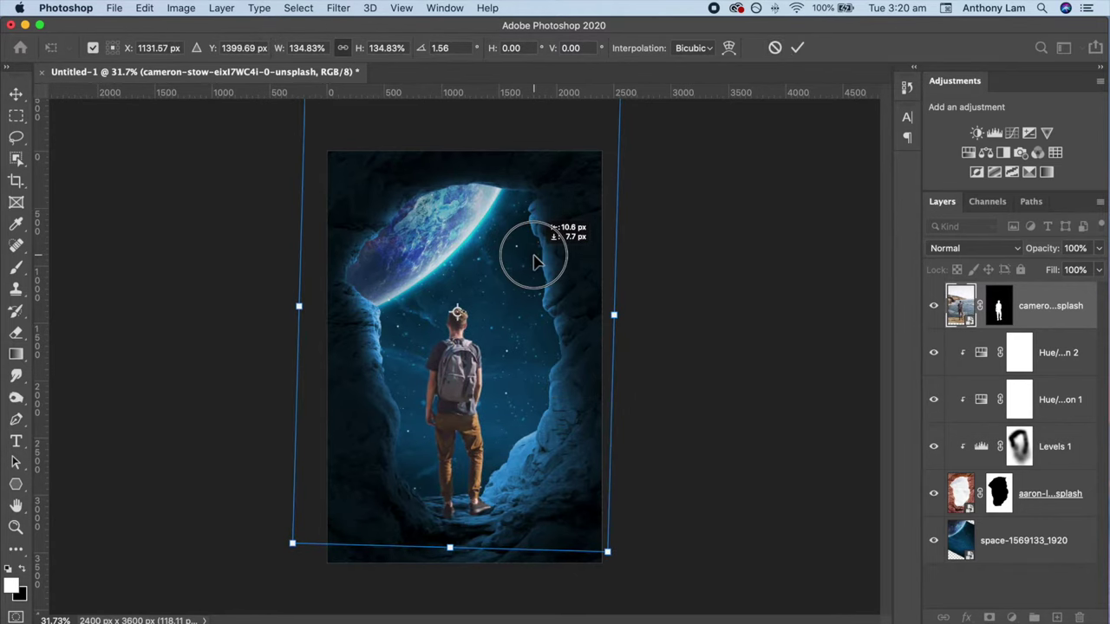
{"action": "left_click", "coordinate": [797, 48]}
{"action": "scroll", "coordinate": [611, 336], "scroll_direction": "up", "scroll_amount": 1}
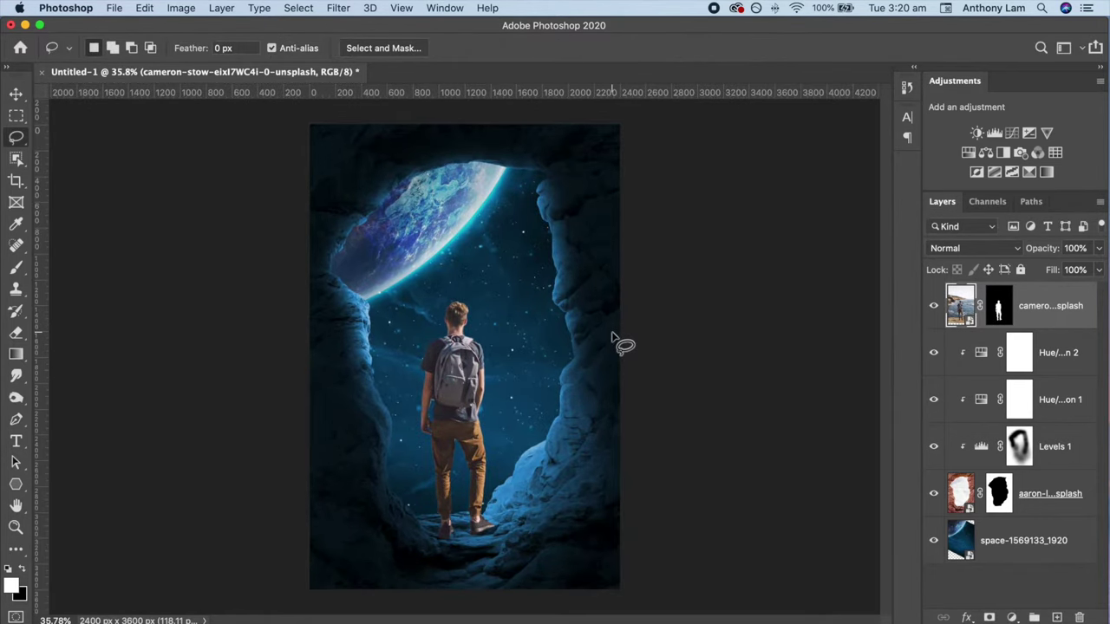
Add a Levels layer clipped to the backpacker, output white lowered to about 47
{"action": "scroll", "coordinate": [611, 337], "scroll_direction": "up", "scroll_amount": 1}
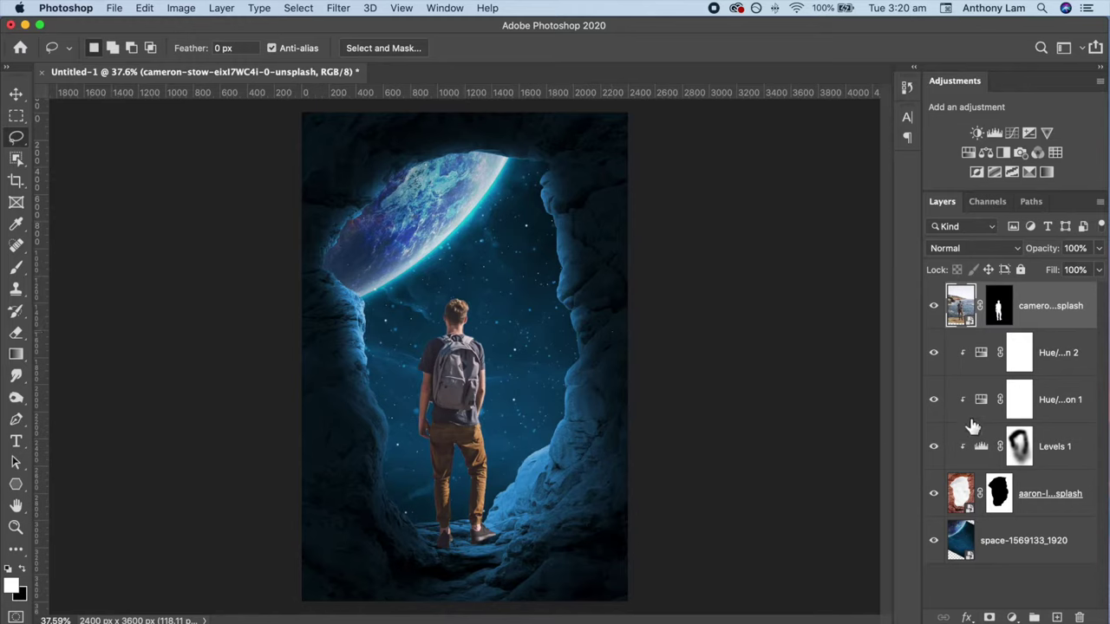
{"action": "left_click", "coordinate": [996, 134]}
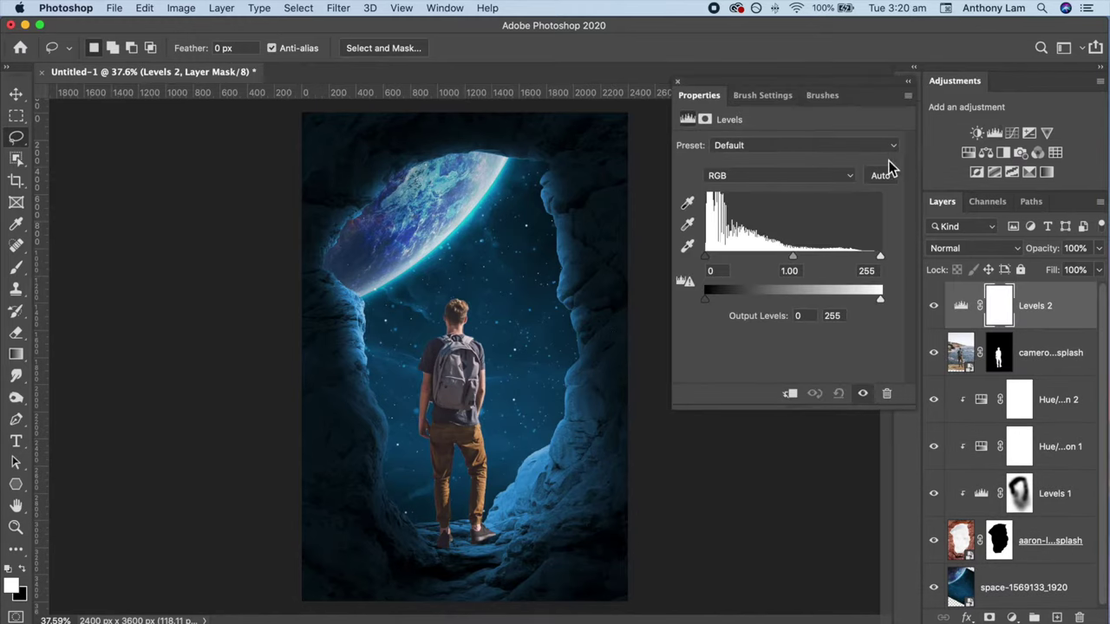
{"action": "left_click", "coordinate": [790, 395]}
{"action": "left_click_drag", "start_coordinate": [881, 294], "coordinate": [738, 301]}
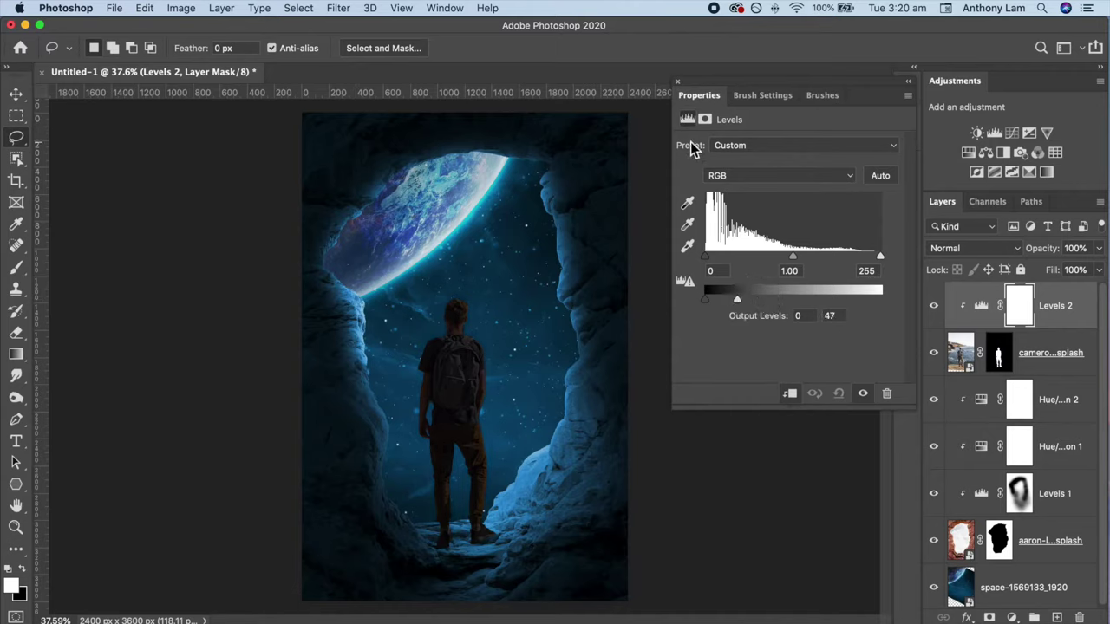
{"action": "left_click", "coordinate": [679, 83]}
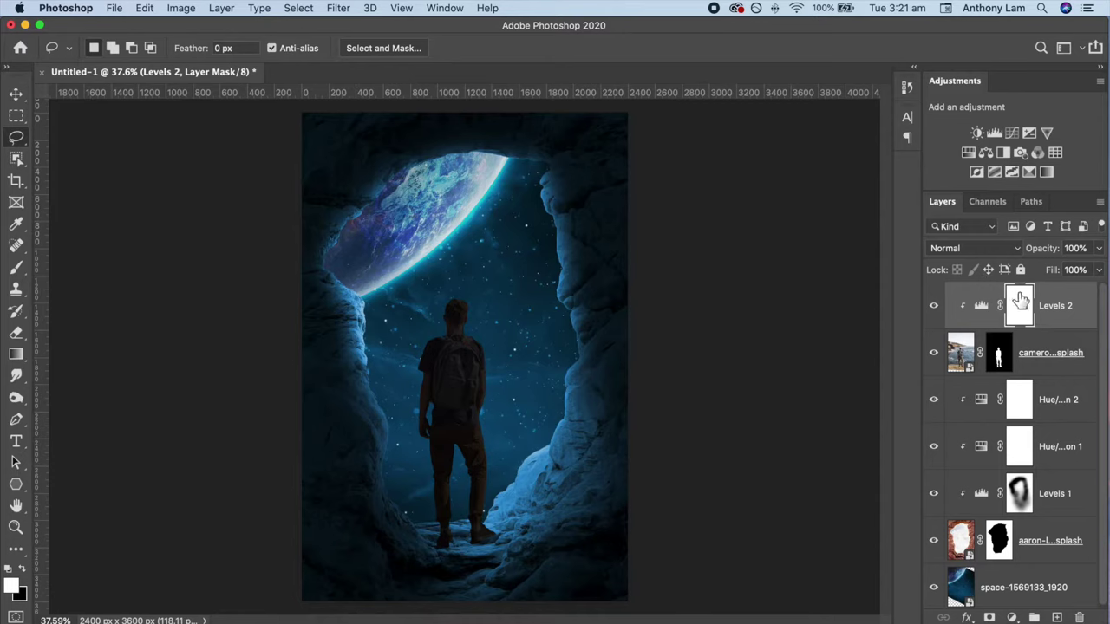
{"action": "key", "text": "b"}
Brush black at 18% on the Levels mask to restore light on his back, arm and legs
{"action": "left_click_drag", "start_coordinate": [314, 48], "coordinate": [304, 48]}
{"action": "key", "text": "bracketleft"}
{"action": "key", "text": "bracketleft"}
{"action": "key", "text": "bracketleft"}
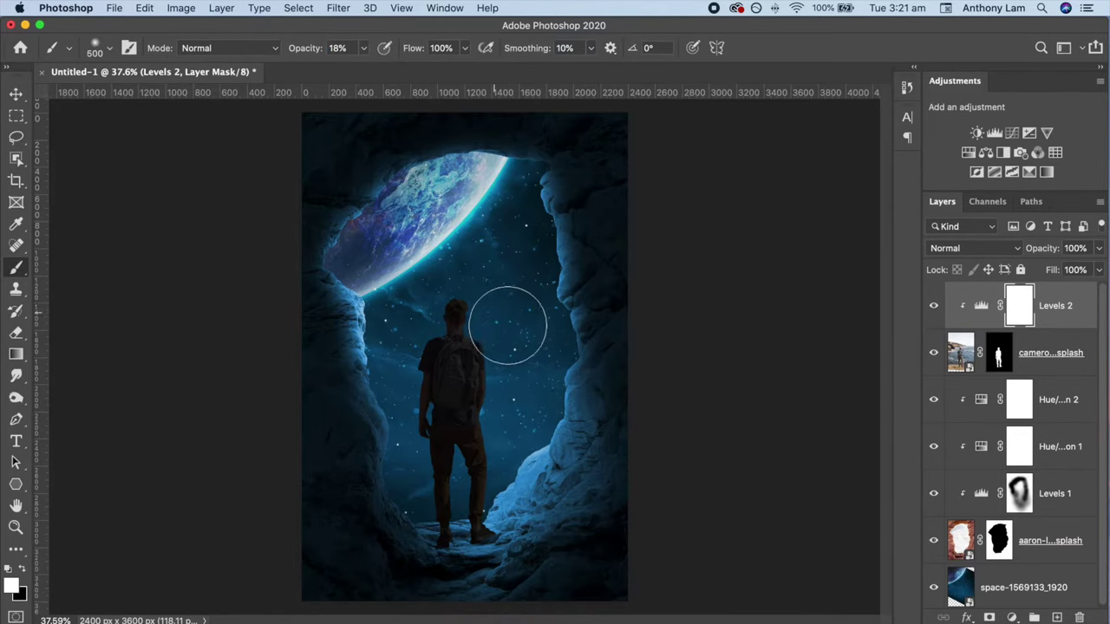
{"action": "key", "text": "x"}
{"action": "mouse_move", "coordinate": [501, 327]}
{"action": "left_mouse_down"}
{"action": "mouse_move", "coordinate": [524, 404]}
{"action": "mouse_move", "coordinate": [459, 426]}
{"action": "mouse_move", "coordinate": [453, 292]}
{"action": "mouse_move", "coordinate": [438, 260]}
{"action": "mouse_move", "coordinate": [425, 343]}
{"action": "left_mouse_up"}
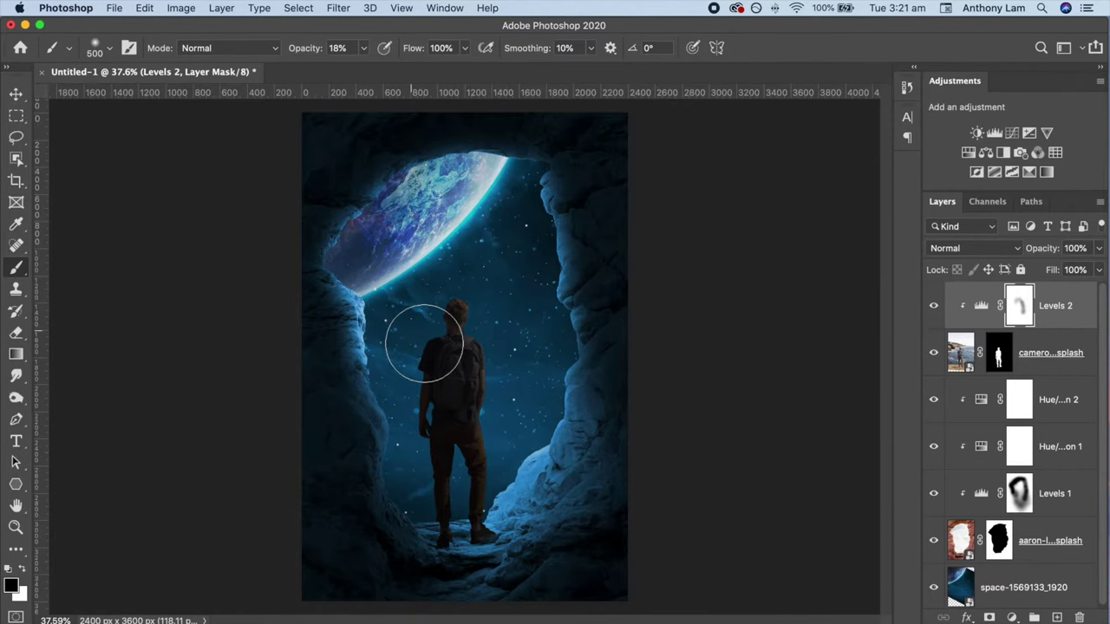
{"action": "key", "text": "bracketleft"}
{"action": "key", "text": "bracketleft"}
{"action": "key", "text": "bracketleft"}
{"action": "scroll", "coordinate": [391, 347], "scroll_direction": "up", "scroll_amount": 2}
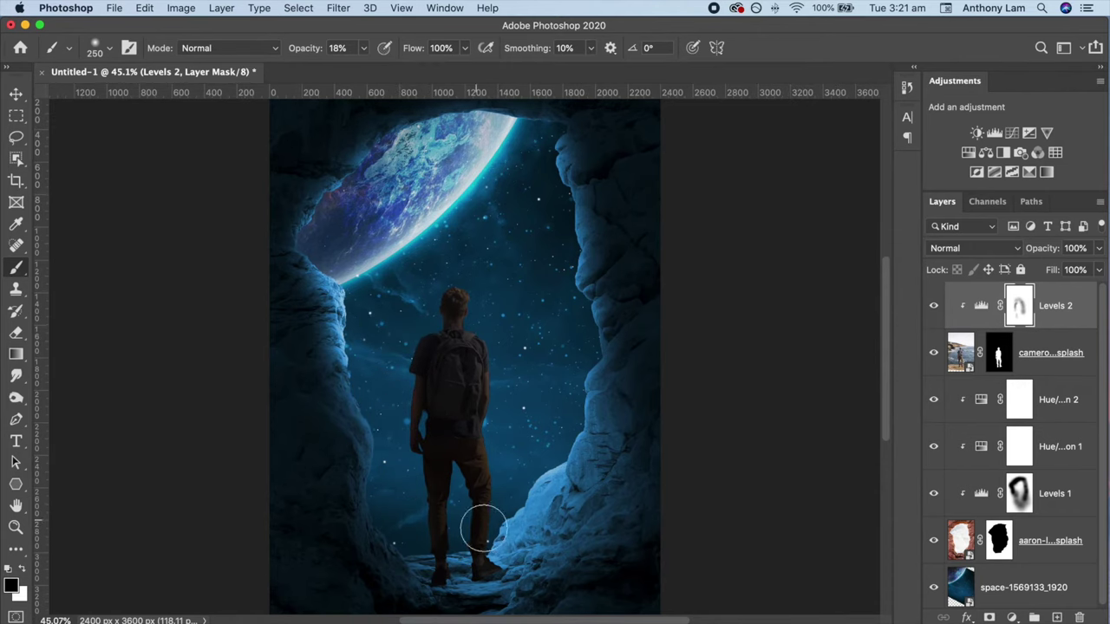
{"action": "key", "text": "bracketleft"}
{"action": "key", "text": "bracketleft"}
{"action": "key", "text": "bracketleft"}
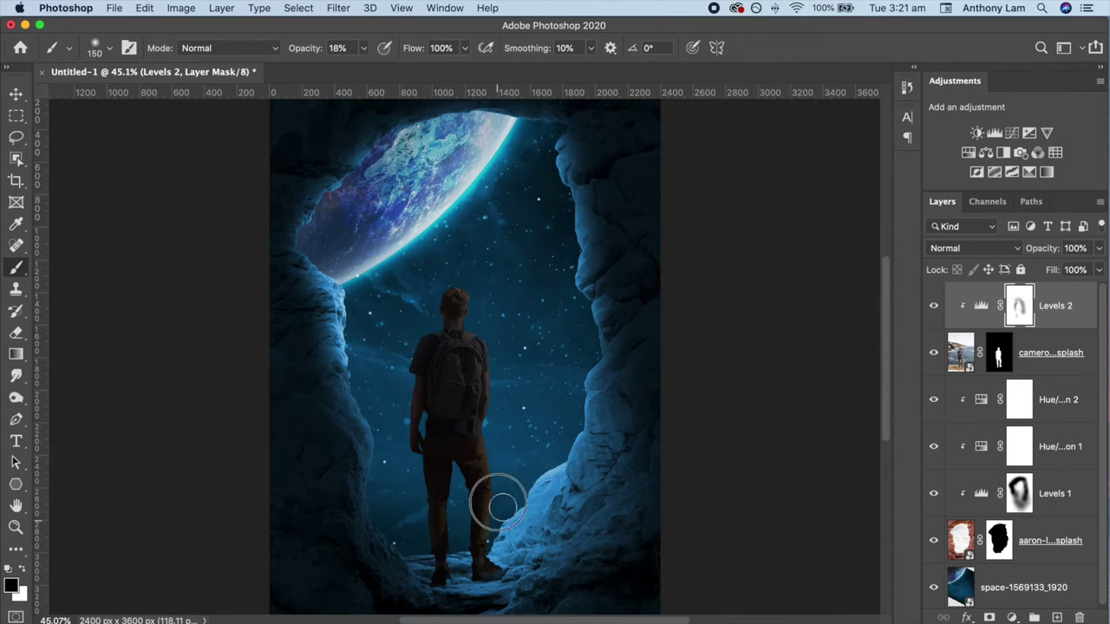
{"action": "key", "text": "bracketright"}
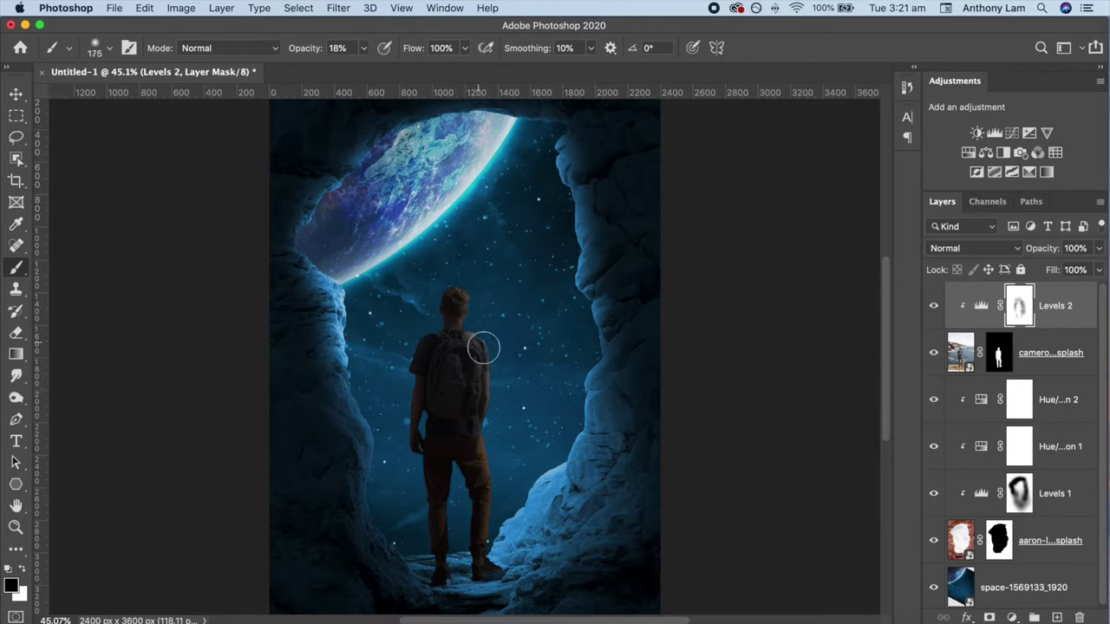
{"action": "key", "text": "bracketright"}
{"action": "key", "text": "bracketright"}
{"action": "key", "text": "bracketright"}
{"action": "key", "text": "bracketright"}
{"action": "key", "text": "bracketleft"}
{"action": "key", "text": "bracketleft"}
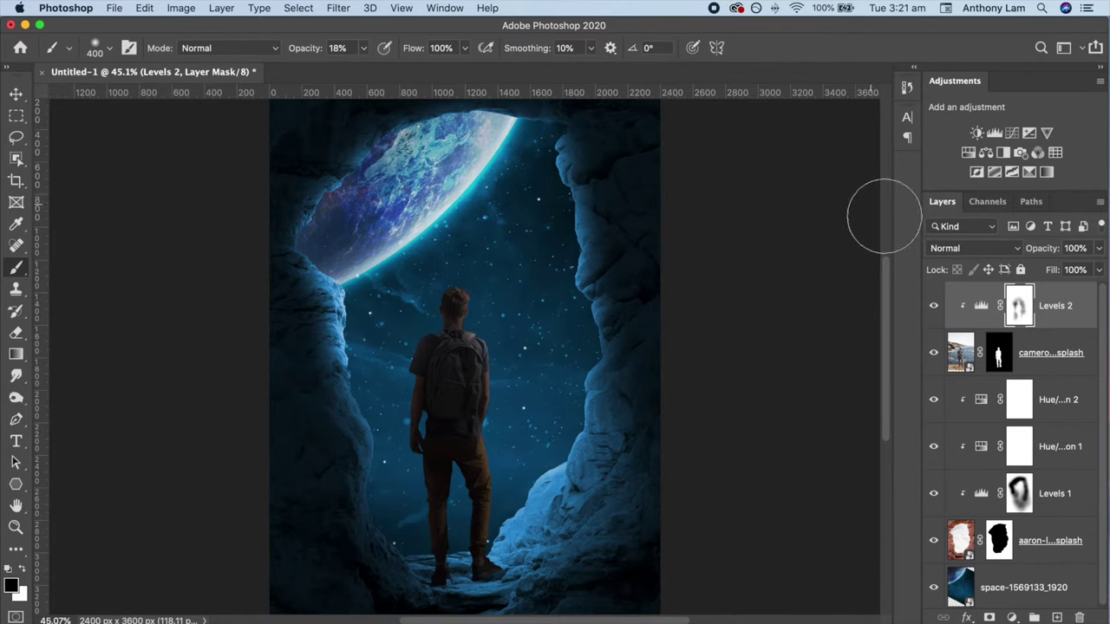
Add a clipped Color Balance layer with Cyan/Red -59 and Yellow/Blue +47
{"action": "left_click", "coordinate": [986, 154]}
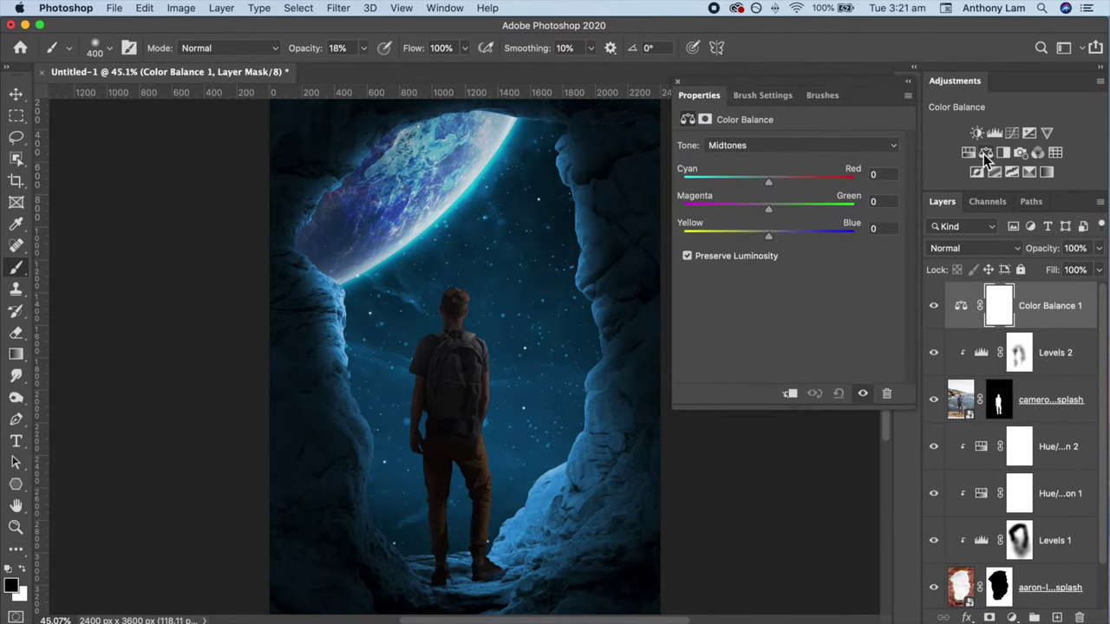
{"action": "left_click", "coordinate": [791, 396]}
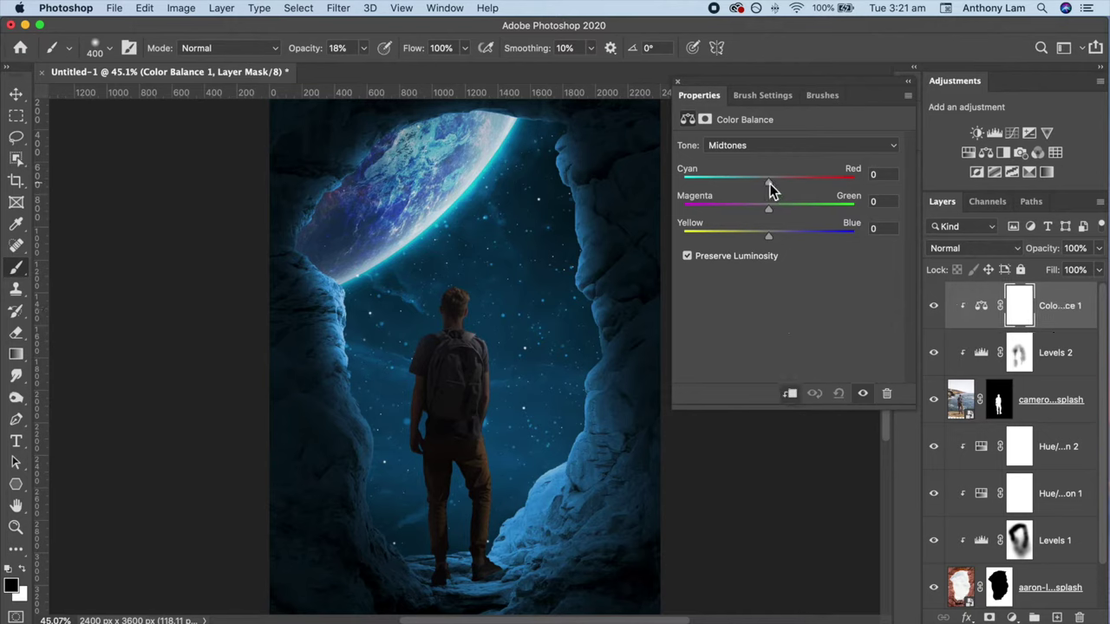
{"action": "left_click_drag", "start_coordinate": [769, 183], "coordinate": [726, 191]}
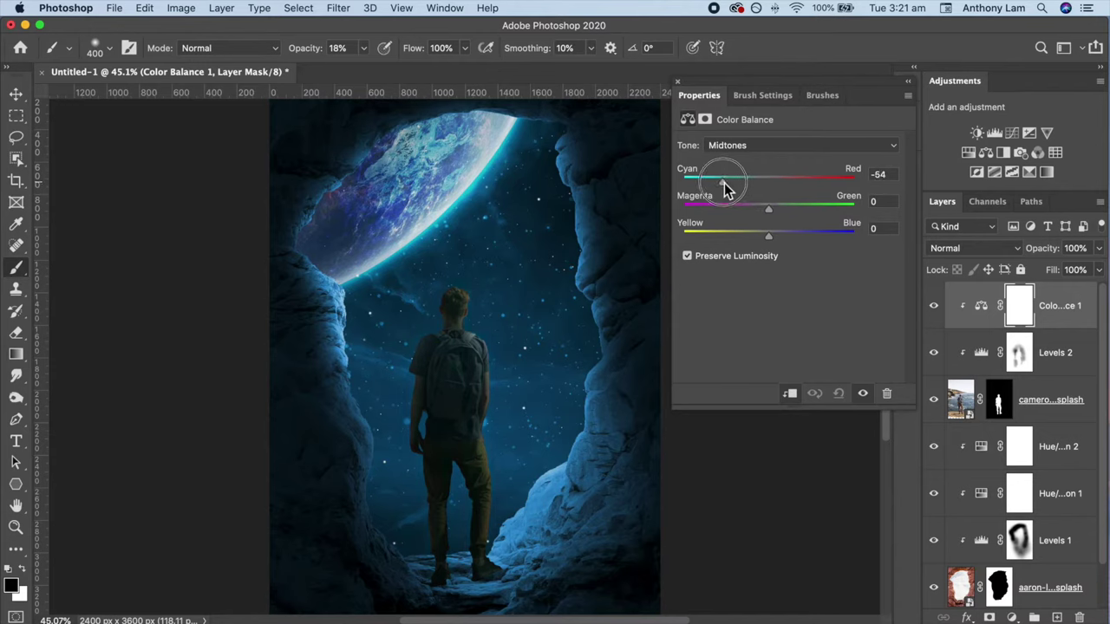
{"action": "left_click_drag", "start_coordinate": [770, 240], "coordinate": [812, 244]}
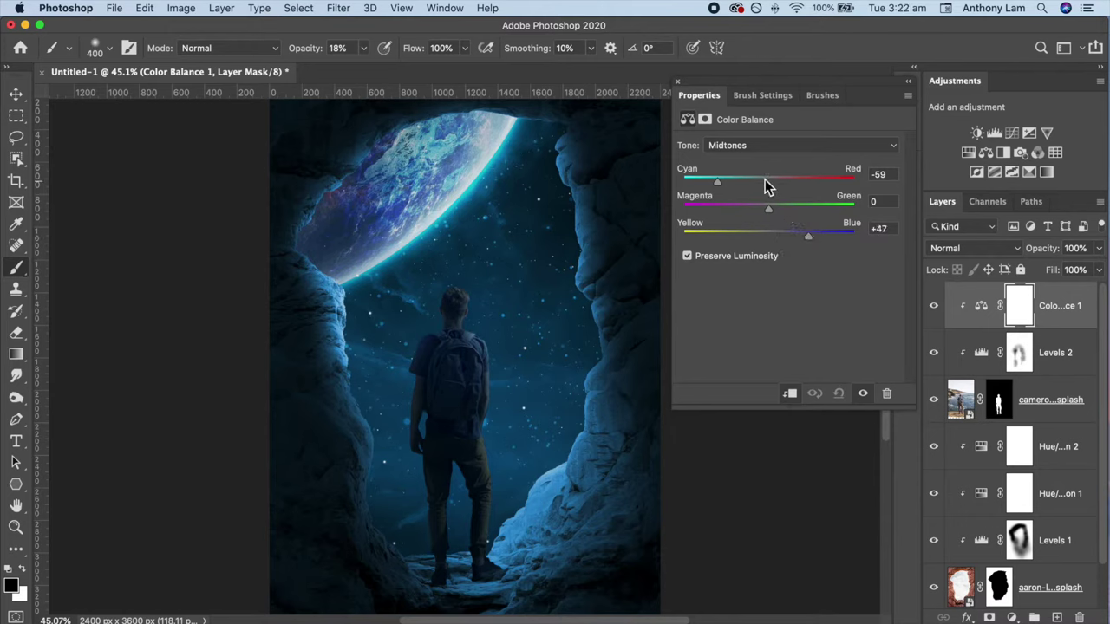
{"action": "left_click", "coordinate": [678, 84]}
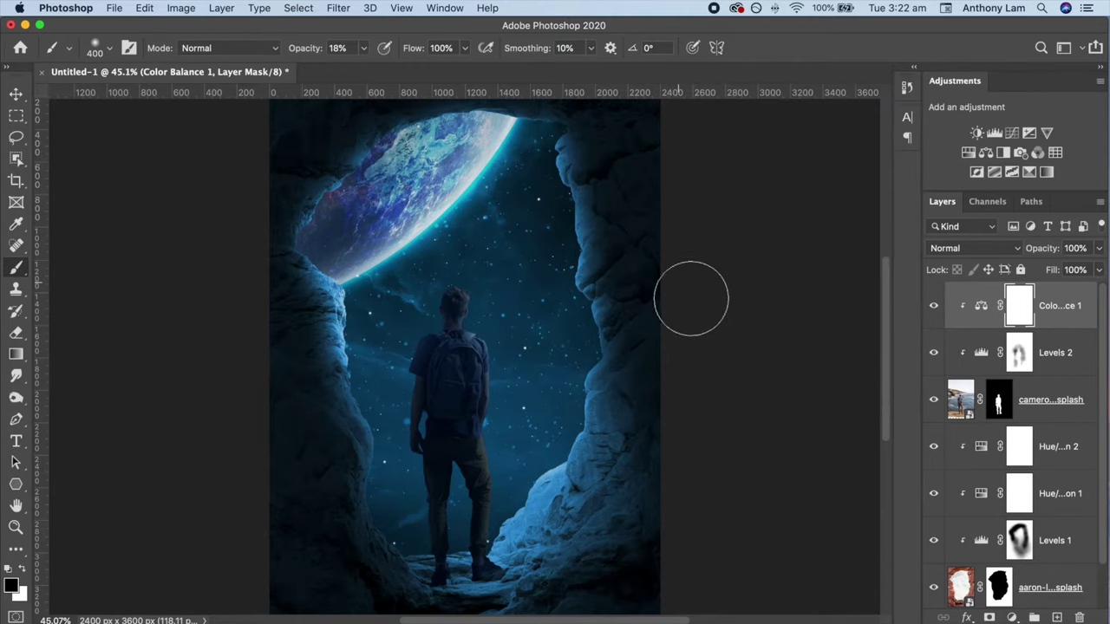
Create a new empty layer above Hue/Saturation 2, beneath the backpacker
{"action": "scroll", "coordinate": [690, 325], "scroll_direction": "down", "scroll_amount": 5}
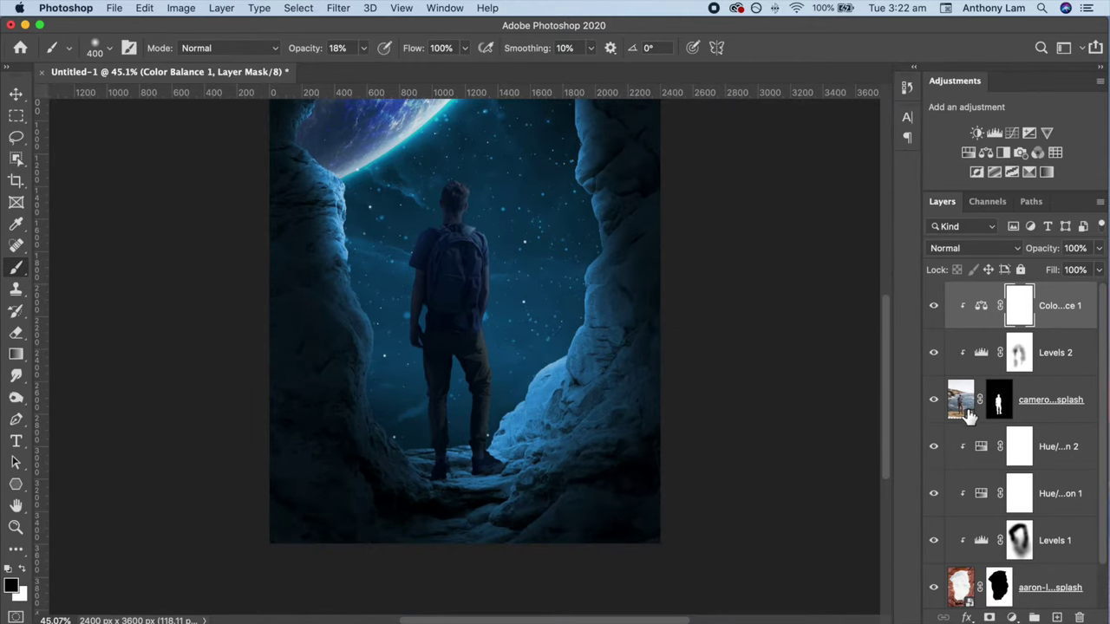
{"action": "left_click", "coordinate": [978, 459]}
{"action": "left_click", "coordinate": [1058, 619]}
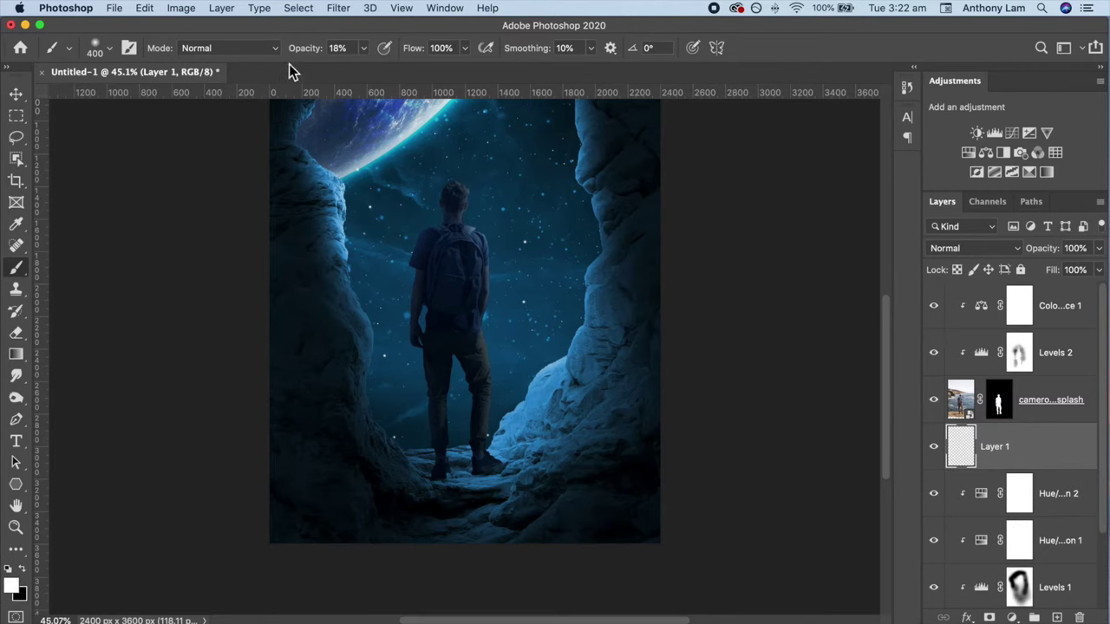
Paint a black dab at 100% opacity and squash it into a wide shadow under the feet
{"action": "left_click_drag", "start_coordinate": [305, 47], "coordinate": [371, 48]}
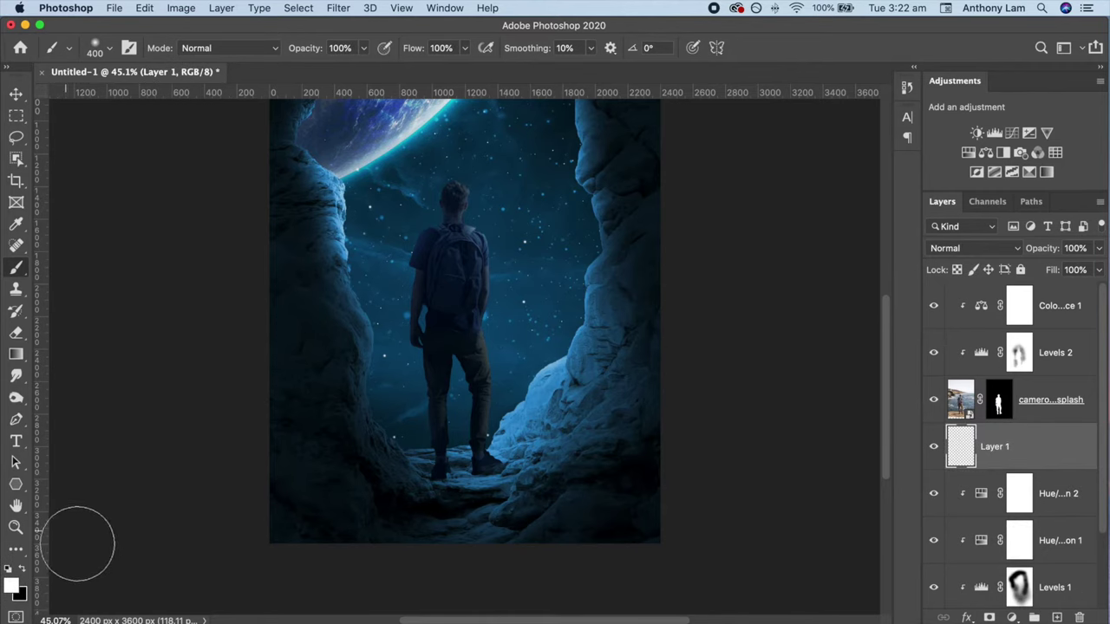
{"action": "left_click", "coordinate": [25, 570]}
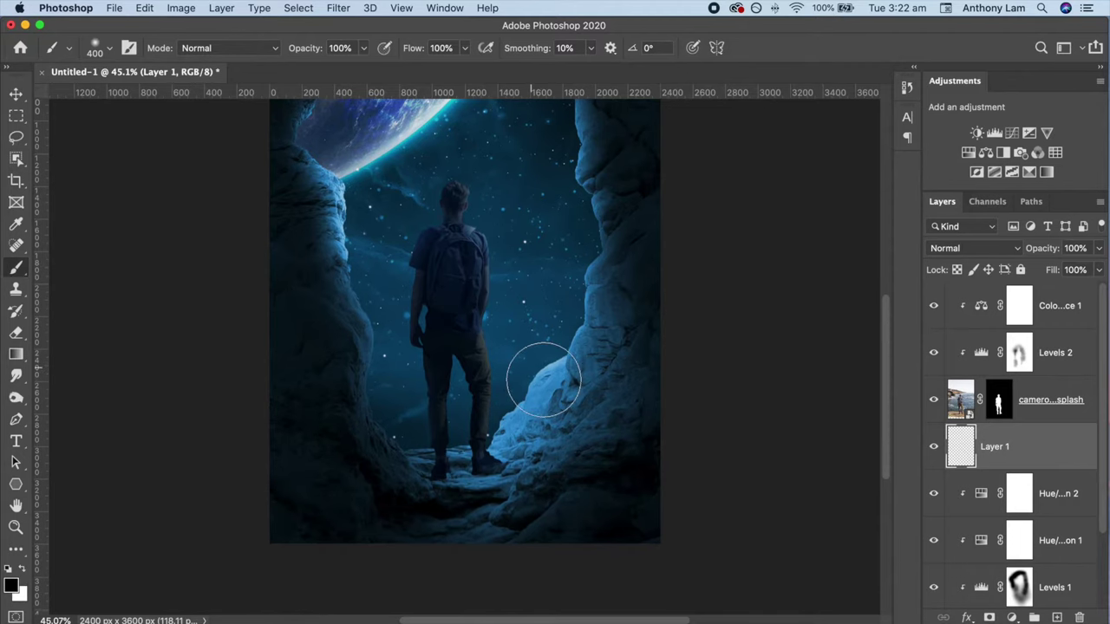
{"action": "left_click", "coordinate": [531, 367]}
{"action": "key", "text": "ctrl+t"}
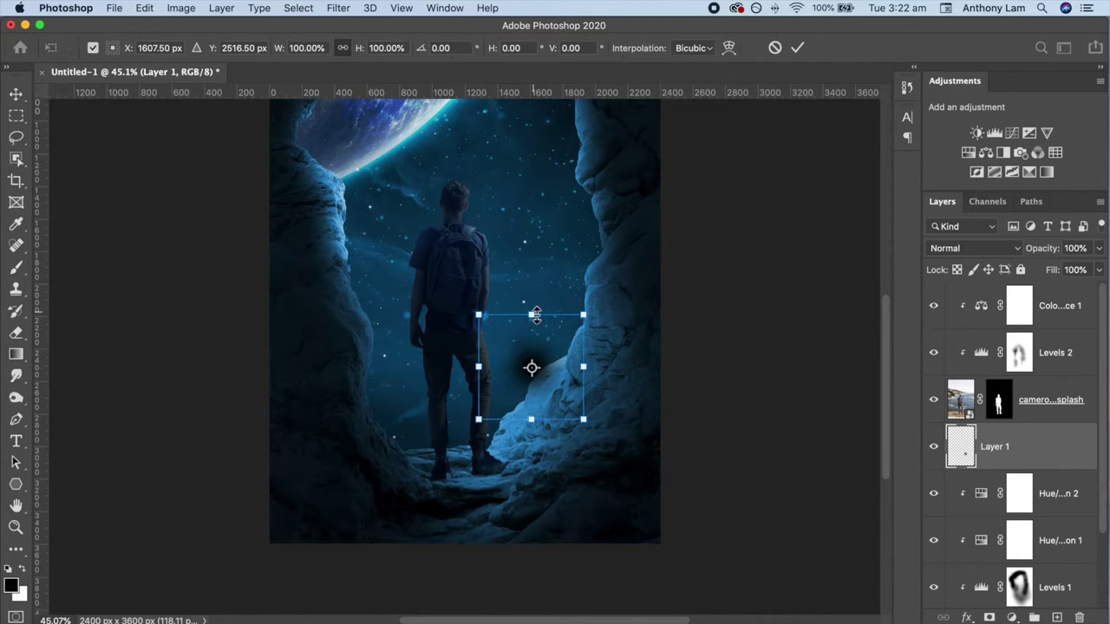
{"action": "mouse_move", "coordinate": [532, 314]}
{"action": "left_mouse_down"}
{"action": "mouse_move", "coordinate": [532, 377]}
{"action": "mouse_move", "coordinate": [684, 402]}
{"action": "mouse_move", "coordinate": [531, 476]}
{"action": "left_mouse_up"}
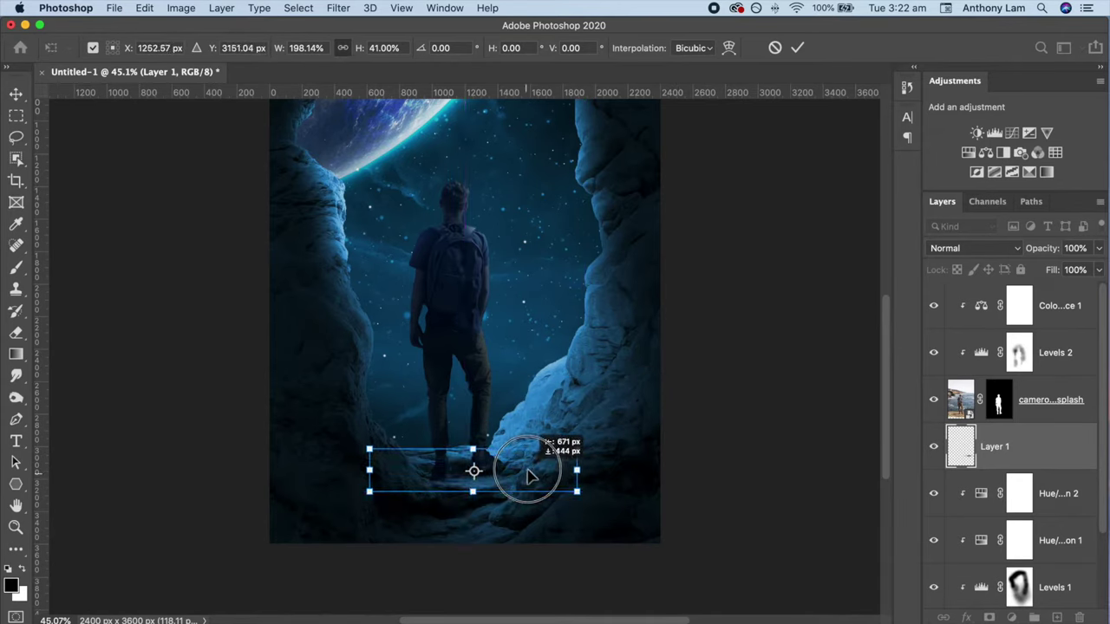
{"action": "mouse_move", "coordinate": [577, 476]}
{"action": "left_mouse_down"}
{"action": "mouse_move", "coordinate": [619, 477]}
{"action": "mouse_move", "coordinate": [546, 476]}
{"action": "left_mouse_up"}
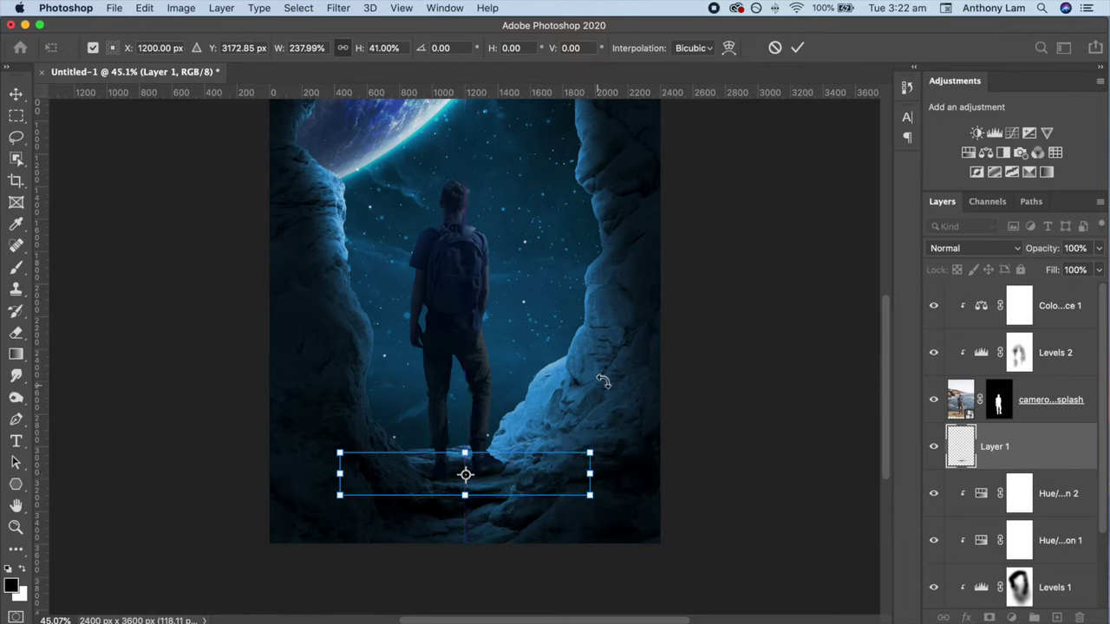
{"action": "left_click", "coordinate": [800, 48]}
{"action": "key", "text": "b"}
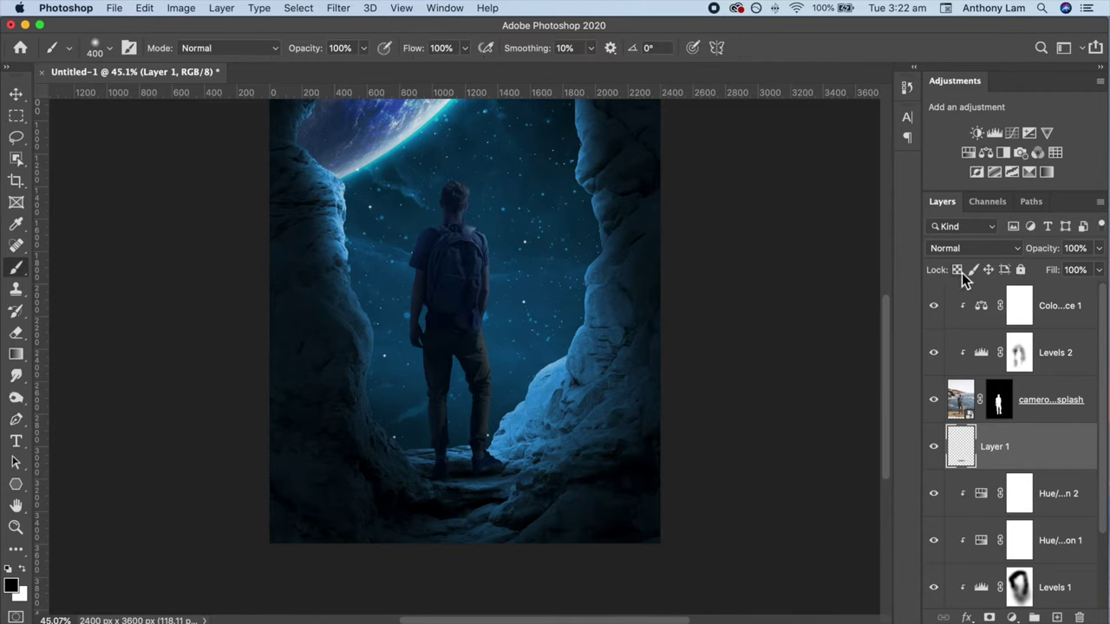
Set the shadow layer to Multiply at 83% opacity
{"action": "left_click", "coordinate": [975, 249]}
{"action": "left_click", "coordinate": [977, 282]}
{"action": "left_click_drag", "start_coordinate": [1049, 251], "coordinate": [1043, 250]}
On a new layer, paint a black dab and transform it into an angled cast shadow
{"action": "left_click", "coordinate": [1060, 618]}
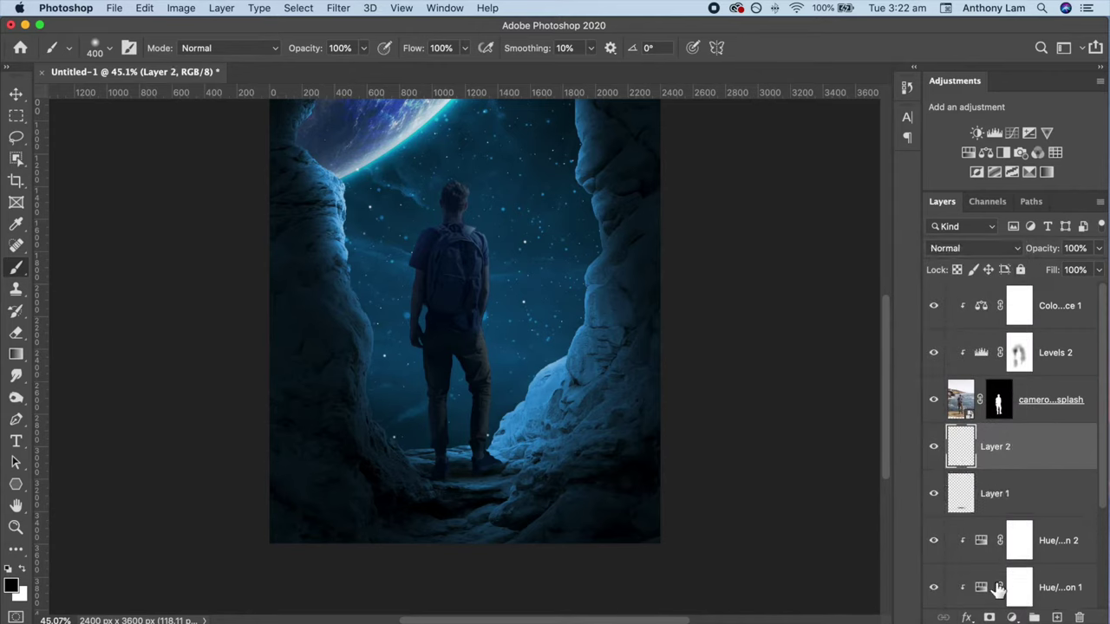
{"action": "left_click", "coordinate": [538, 322]}
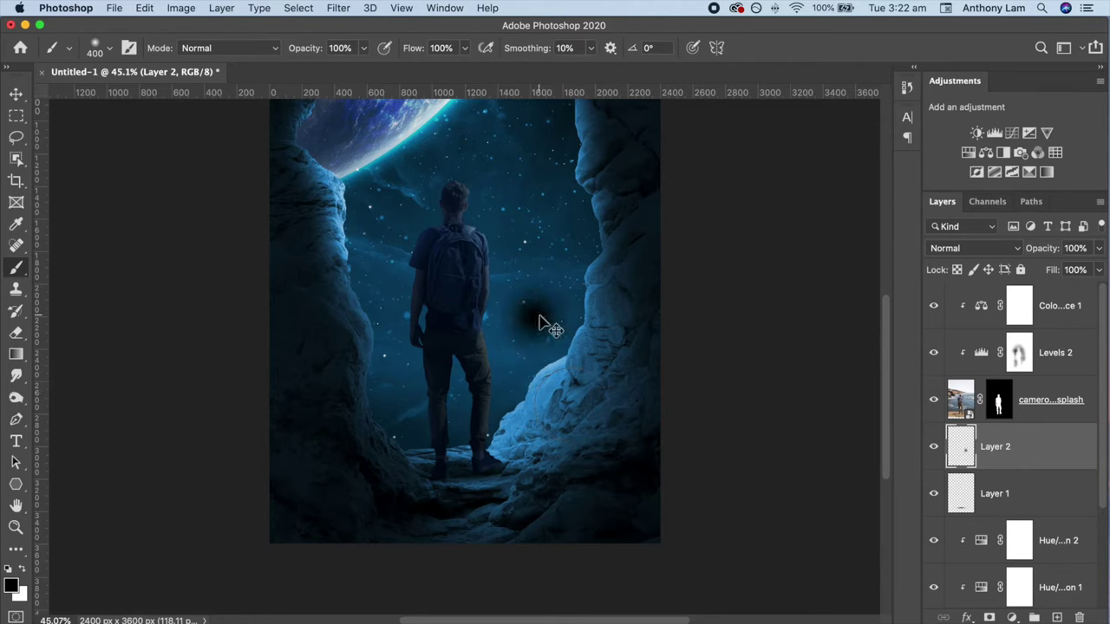
{"action": "key", "text": "ctrl+t"}
{"action": "left_click_drag", "start_coordinate": [538, 370], "coordinate": [538, 544]}
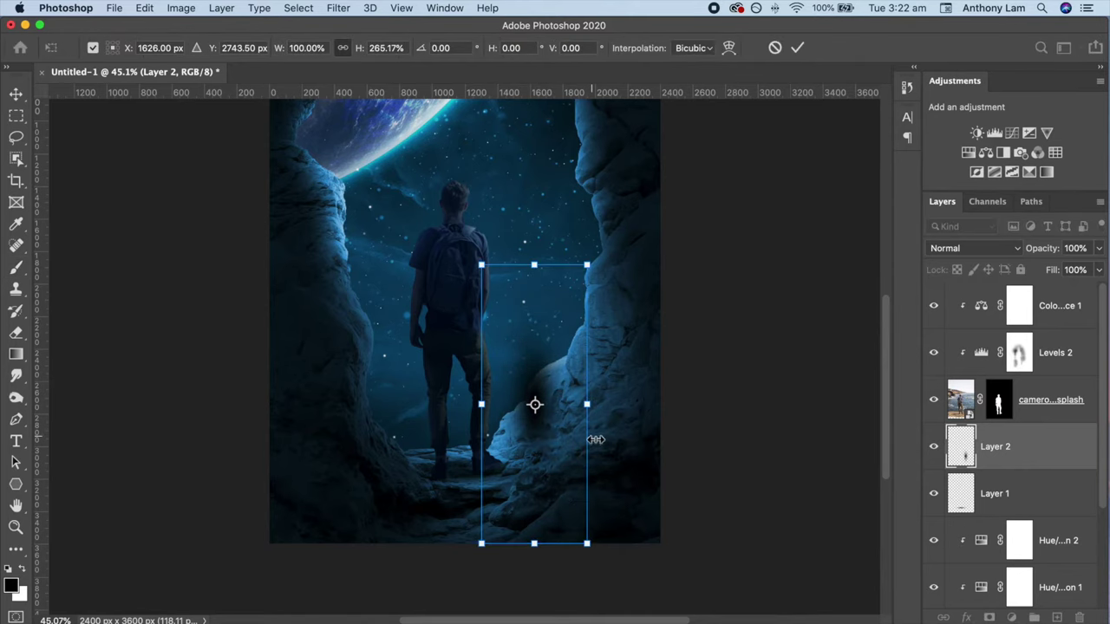
{"action": "left_click_drag", "start_coordinate": [587, 403], "coordinate": [661, 404]}
{"action": "left_click_drag", "start_coordinate": [719, 222], "coordinate": [607, 186]}
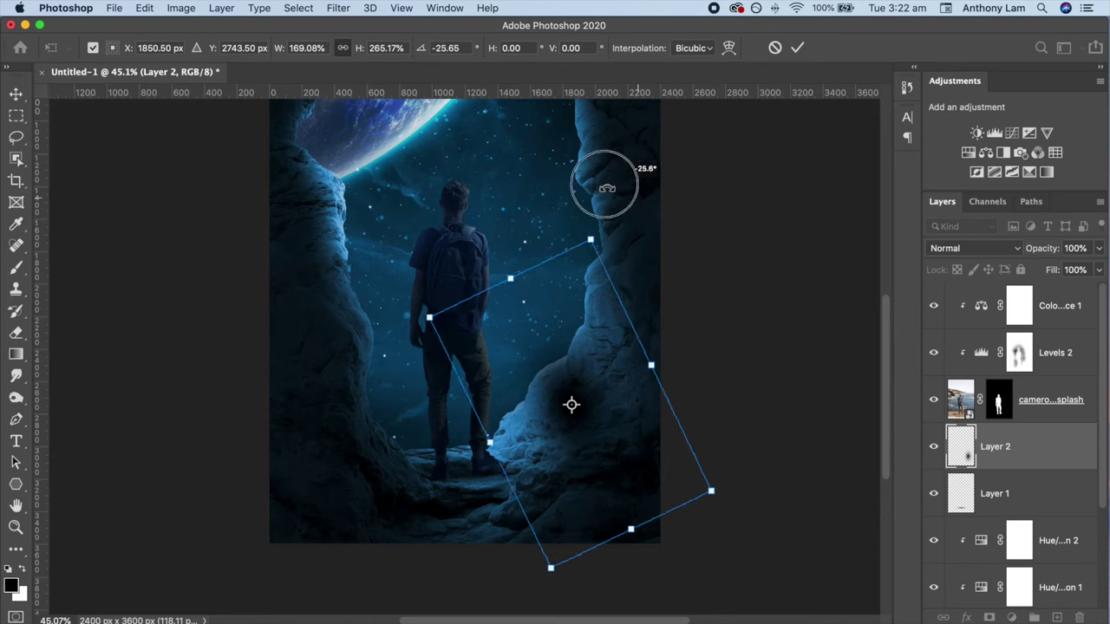
{"action": "mouse_move", "coordinate": [602, 404]}
{"action": "left_mouse_down"}
{"action": "mouse_move", "coordinate": [540, 472]}
{"action": "mouse_move", "coordinate": [532, 501]}
{"action": "mouse_move", "coordinate": [556, 501]}
{"action": "left_mouse_up"}
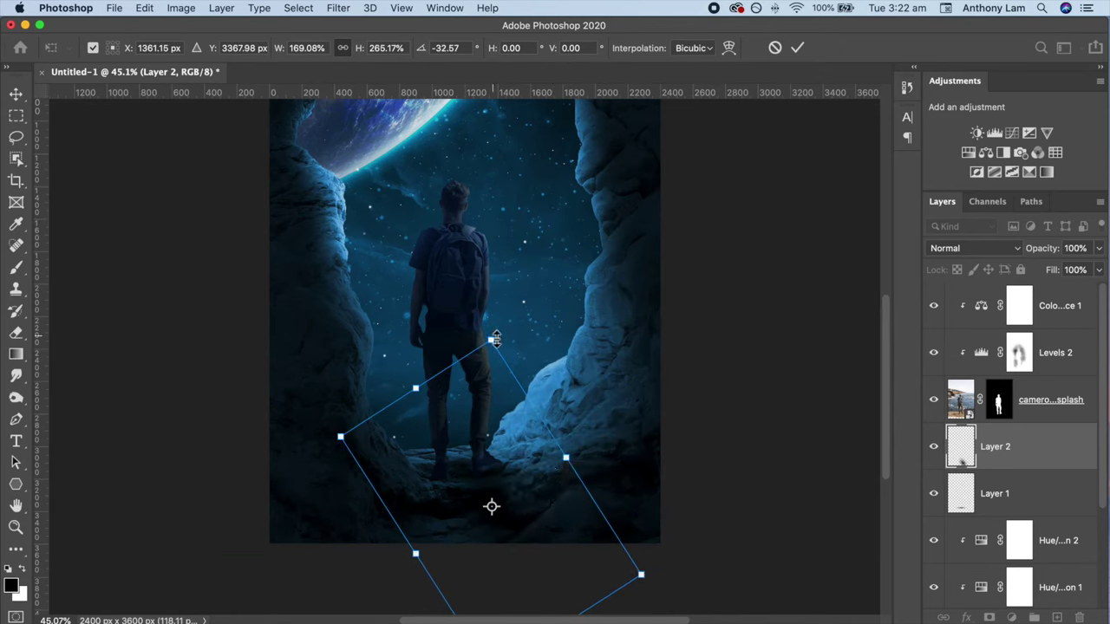
{"action": "left_click_drag", "start_coordinate": [494, 340], "coordinate": [486, 315]}
{"action": "mouse_move", "coordinate": [573, 473]}
{"action": "left_mouse_down"}
{"action": "mouse_move", "coordinate": [589, 486]}
{"action": "mouse_move", "coordinate": [587, 512]}
{"action": "left_mouse_up"}
{"action": "left_click_drag", "start_coordinate": [570, 441], "coordinate": [556, 479]}
{"action": "left_click", "coordinate": [798, 48]}
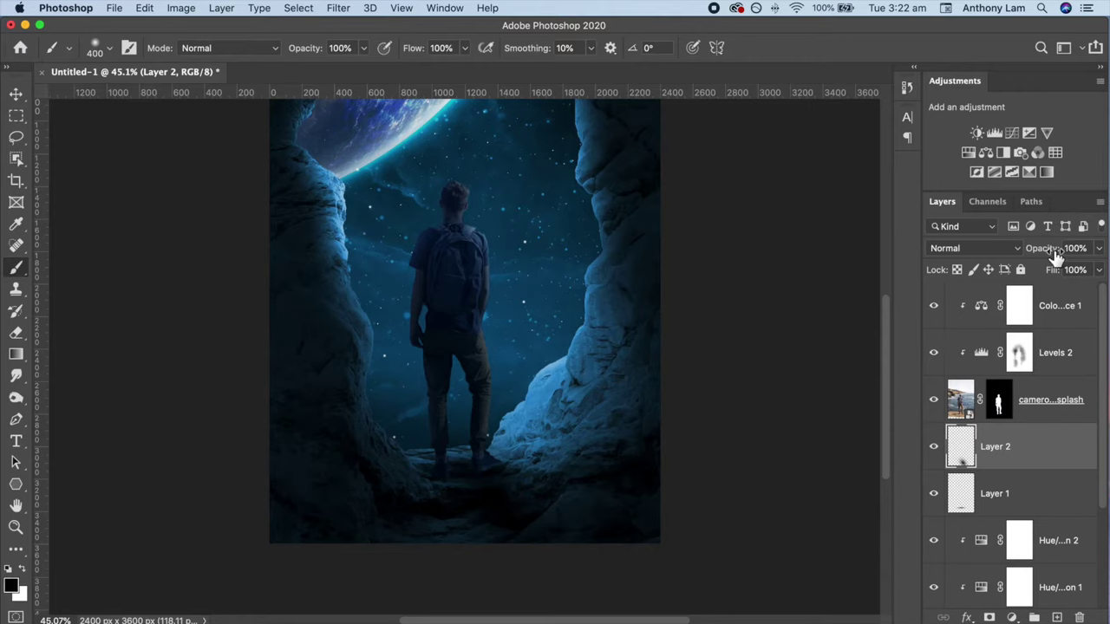
Set the cast shadow layer to Multiply at 76% opacity and compare it on and off
{"action": "left_click_drag", "start_coordinate": [1053, 250], "coordinate": [1044, 250]}
{"action": "left_click", "coordinate": [972, 248]}
{"action": "left_click", "coordinate": [950, 292]}
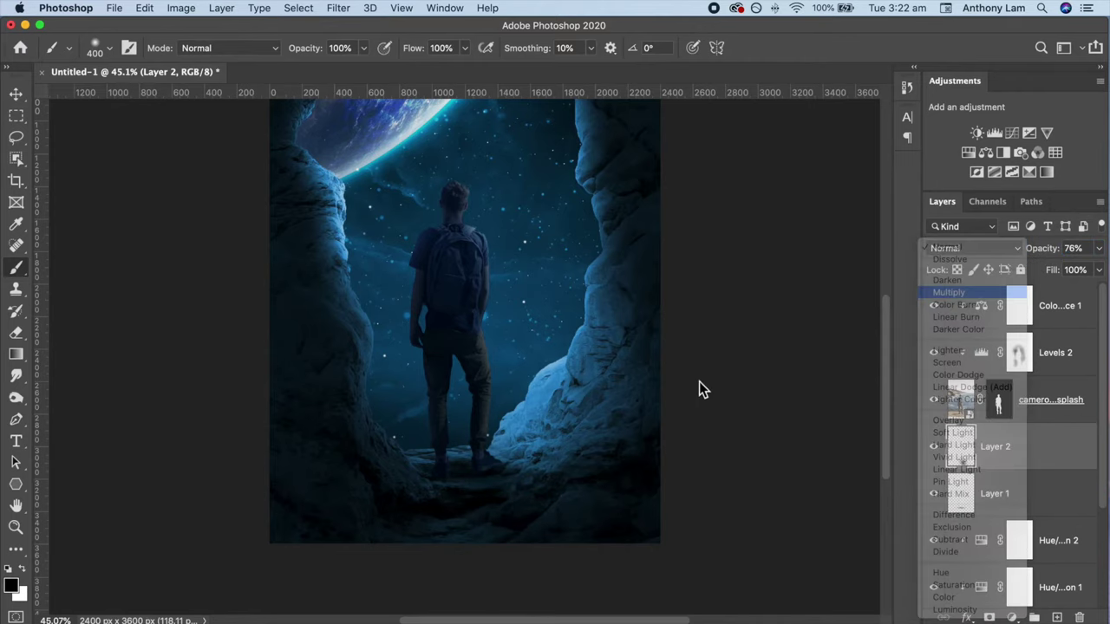
{"action": "scroll", "coordinate": [702, 389], "scroll_direction": "down", "scroll_amount": 2}
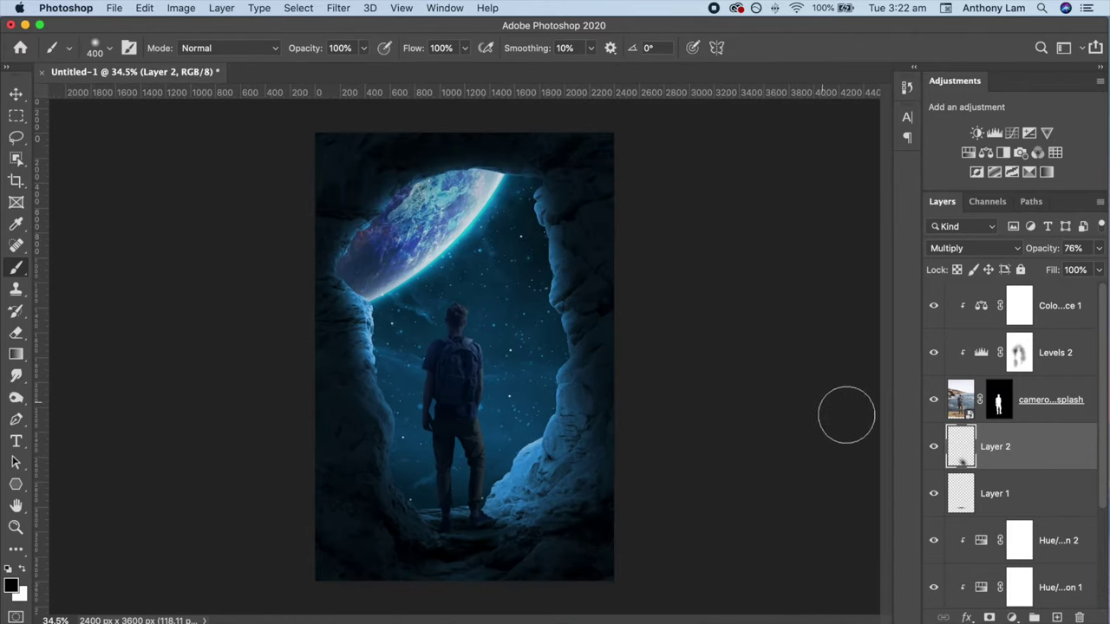
{"action": "left_click", "coordinate": [935, 449]}
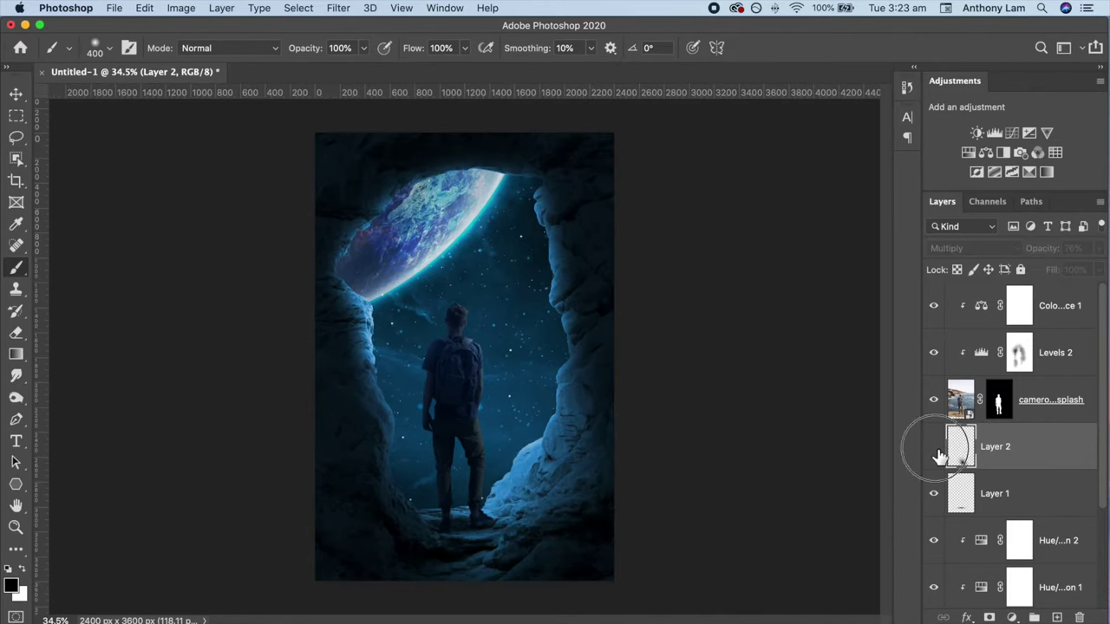
{"action": "left_click", "coordinate": [935, 448]}
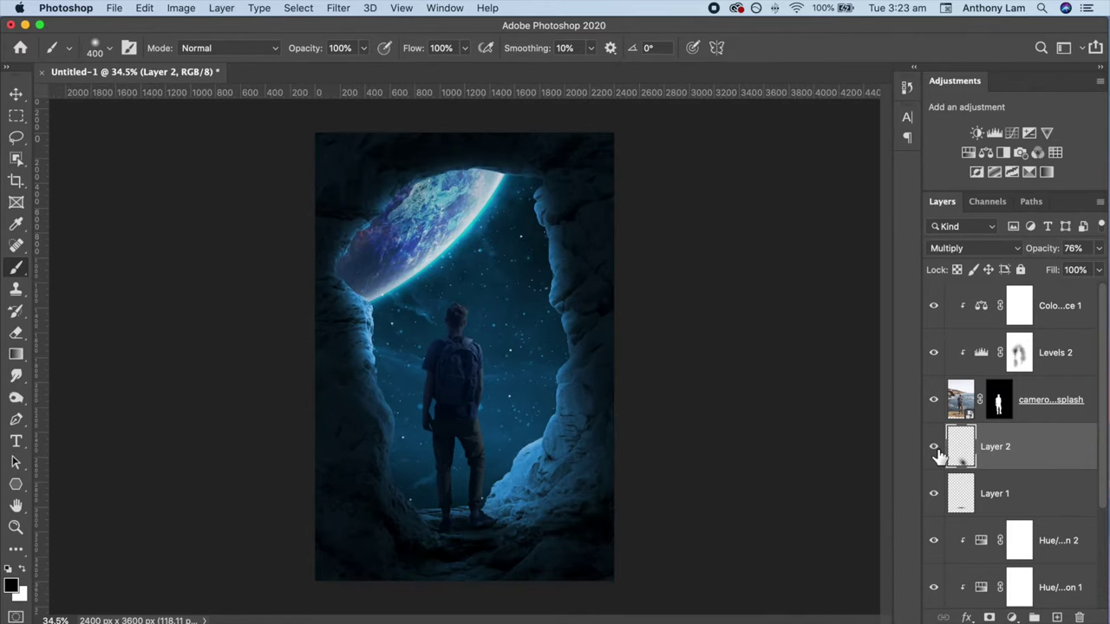
Add a layer mask and paint out part of the shadow near the feet
{"action": "left_click", "coordinate": [990, 617]}
{"action": "mouse_move", "coordinate": [463, 471]}
{"action": "left_mouse_down"}
{"action": "mouse_move", "coordinate": [496, 503]}
{"action": "mouse_move", "coordinate": [451, 495]}
{"action": "left_mouse_up"}
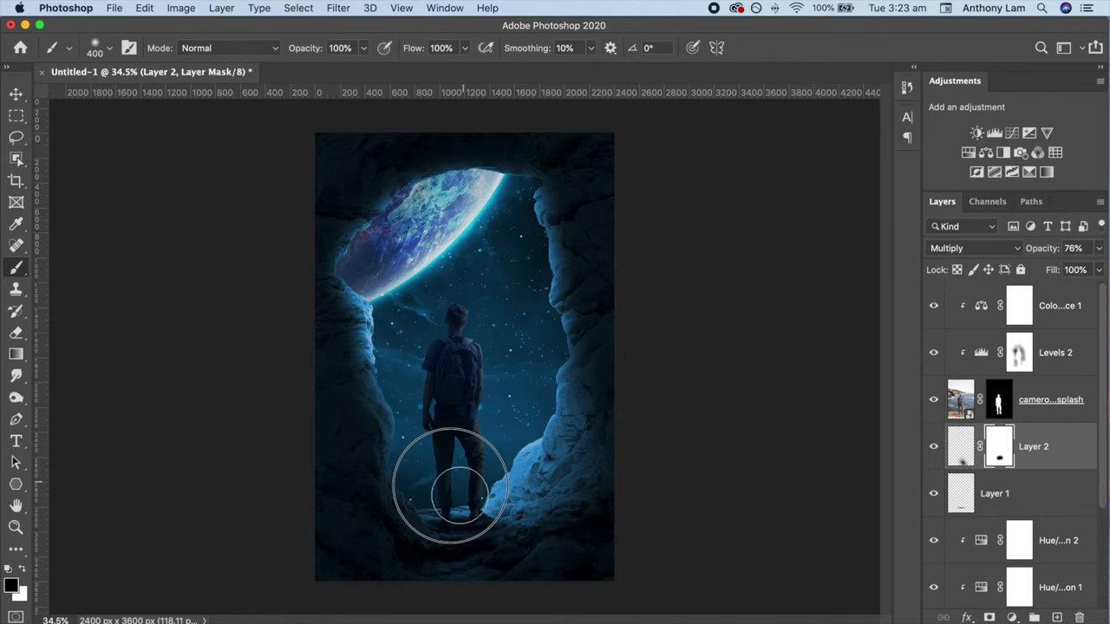
{"action": "double_click", "coordinate": [983, 353]}
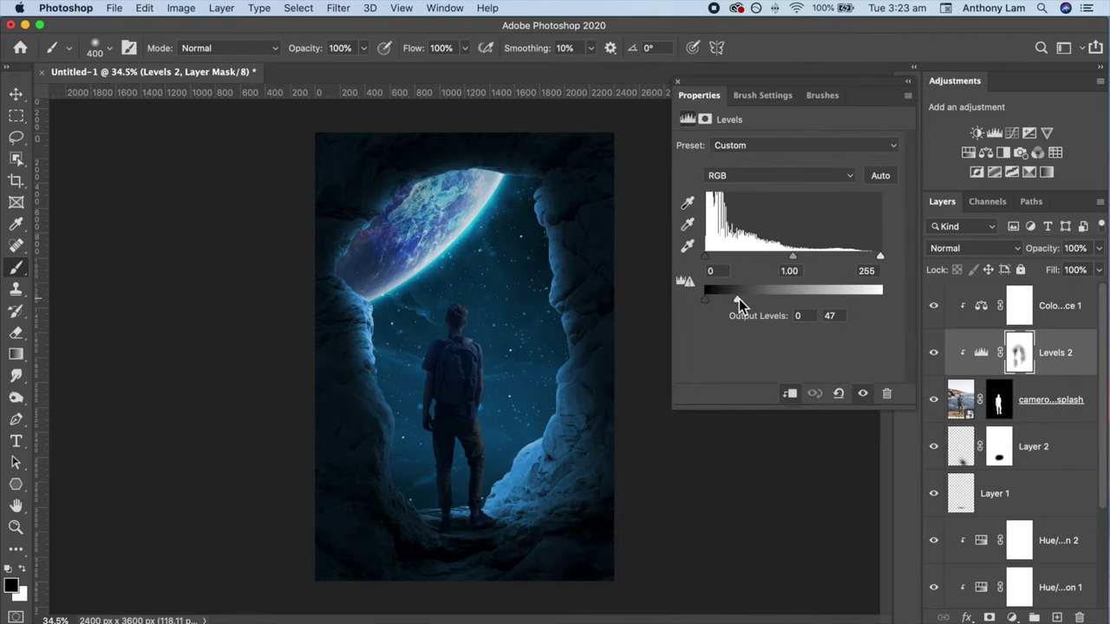
Lower the Levels 2 output white slightly, then stamp all visible layers into Layer 3
{"action": "left_click_drag", "start_coordinate": [736, 299], "coordinate": [730, 299]}
{"action": "left_click", "coordinate": [679, 83]}
{"action": "left_click", "coordinate": [988, 309]}
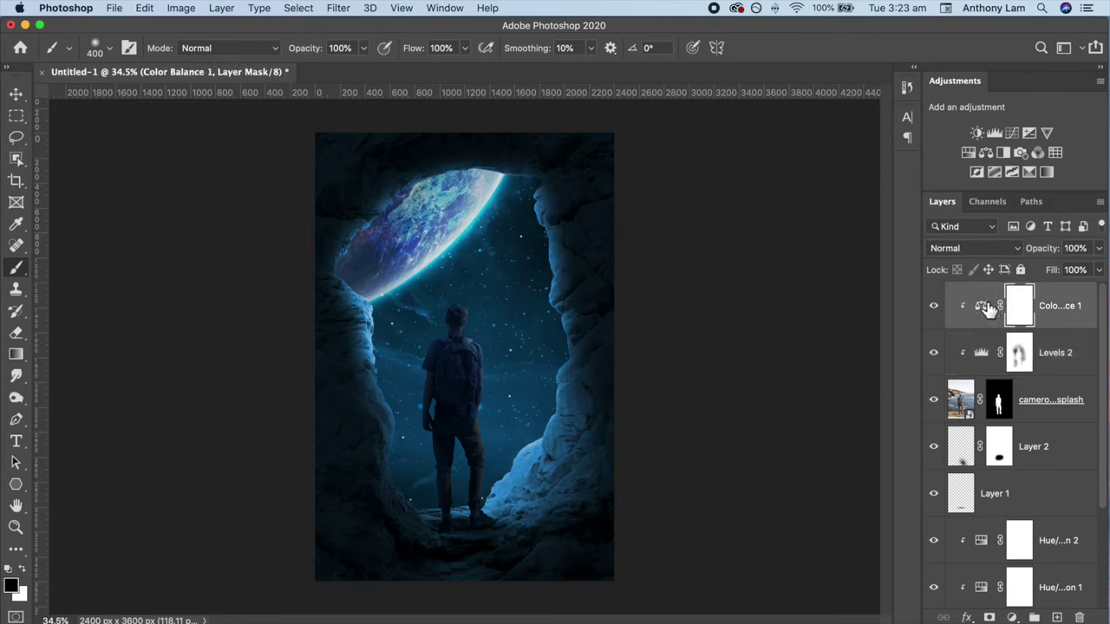
{"action": "key", "text": "super+alt+shift+e"}
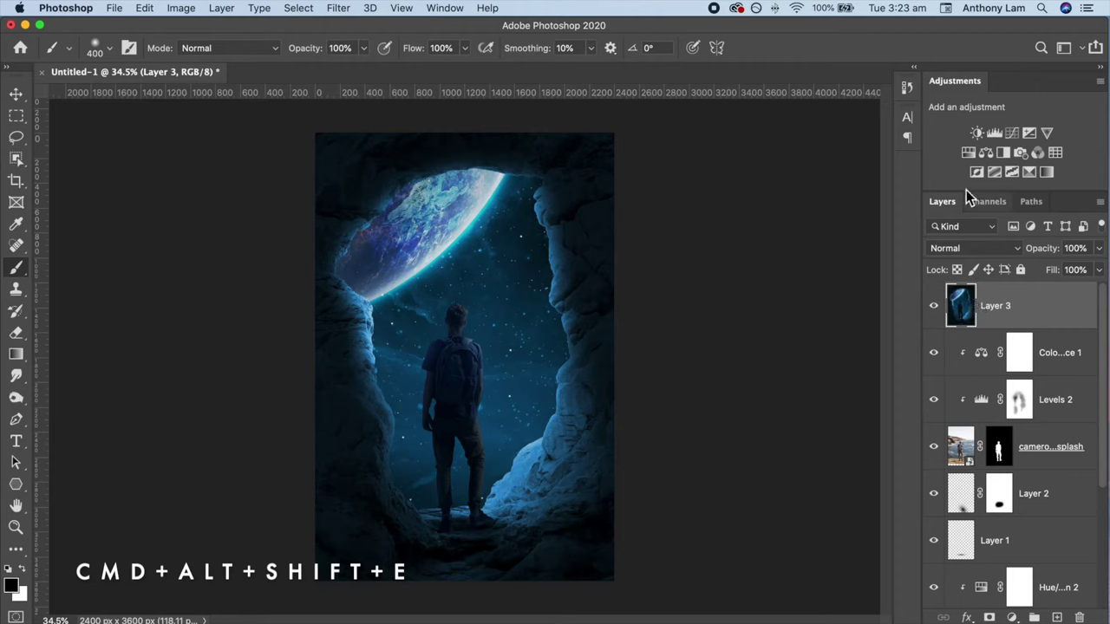
Add a Brightness/Contrast layer clipped to Layer 3 with Brightness 62
{"action": "left_click", "coordinate": [977, 133]}
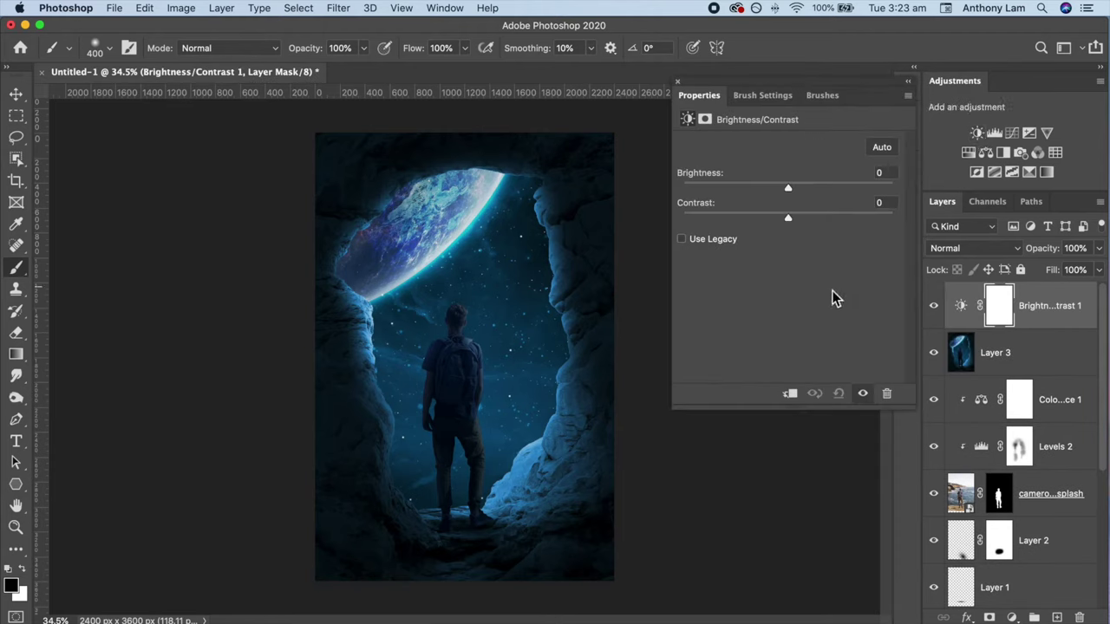
{"action": "left_click", "coordinate": [791, 393]}
{"action": "left_click_drag", "start_coordinate": [789, 186], "coordinate": [817, 189]}
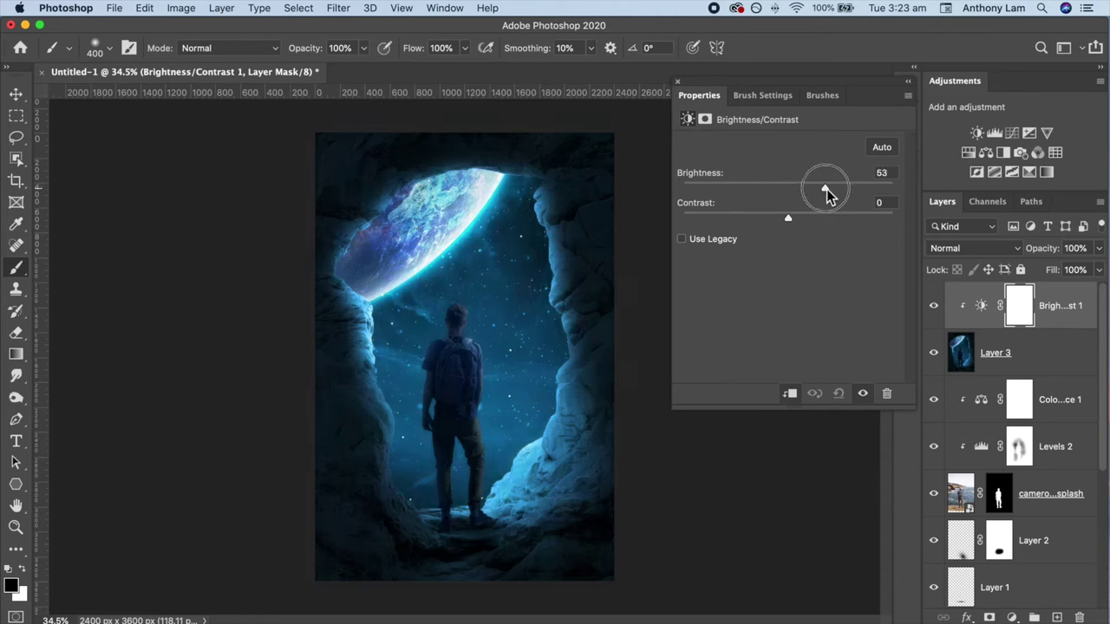
{"action": "left_click_drag", "start_coordinate": [827, 189], "coordinate": [832, 189]}
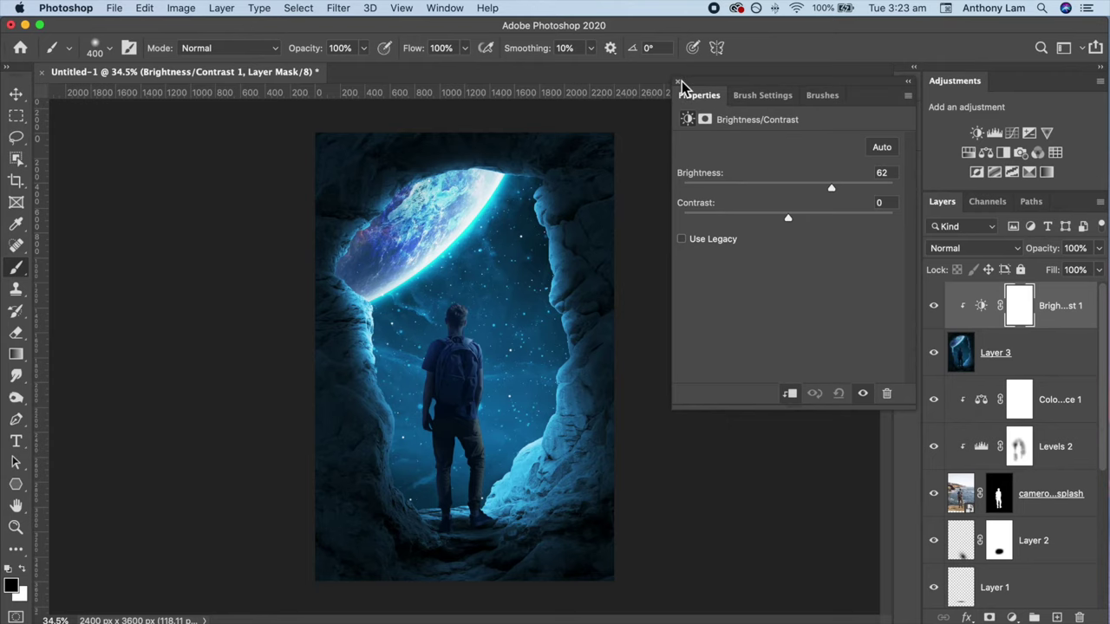
{"action": "left_click", "coordinate": [679, 83]}
{"action": "left_click", "coordinate": [960, 353]}
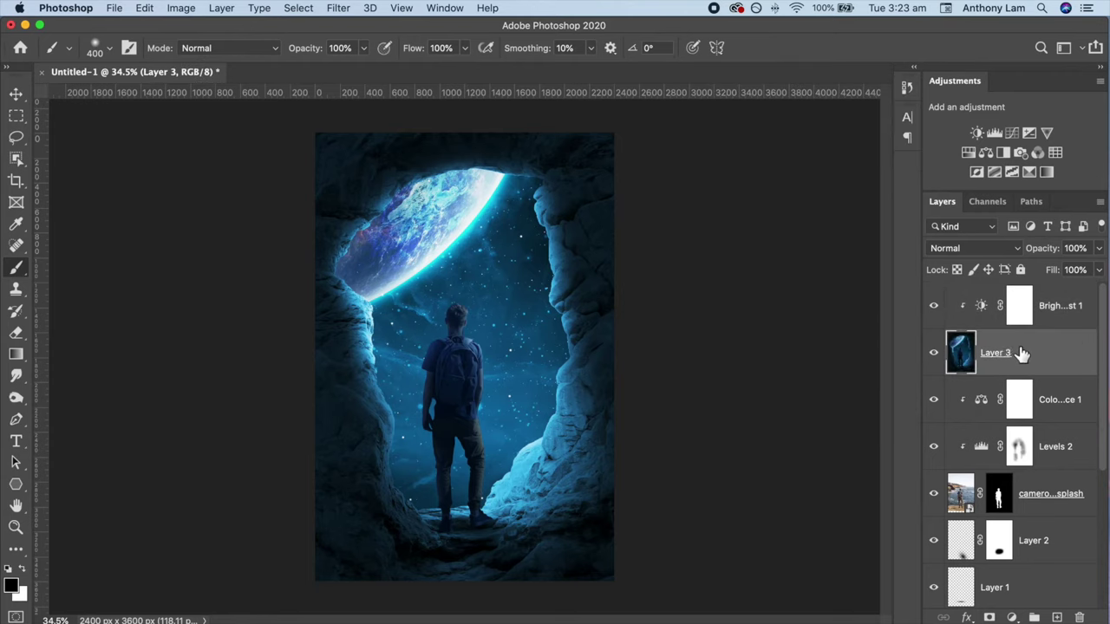
Convert Layer 3 to a smart object
{"action": "right_click", "coordinate": [1023, 346]}
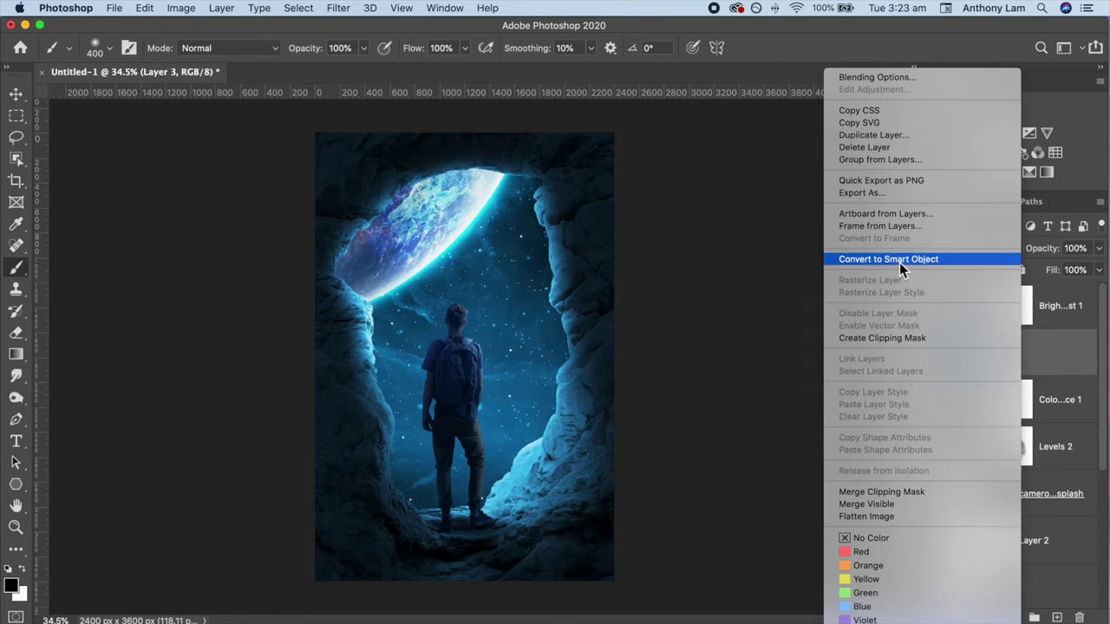
{"action": "left_click", "coordinate": [900, 260]}
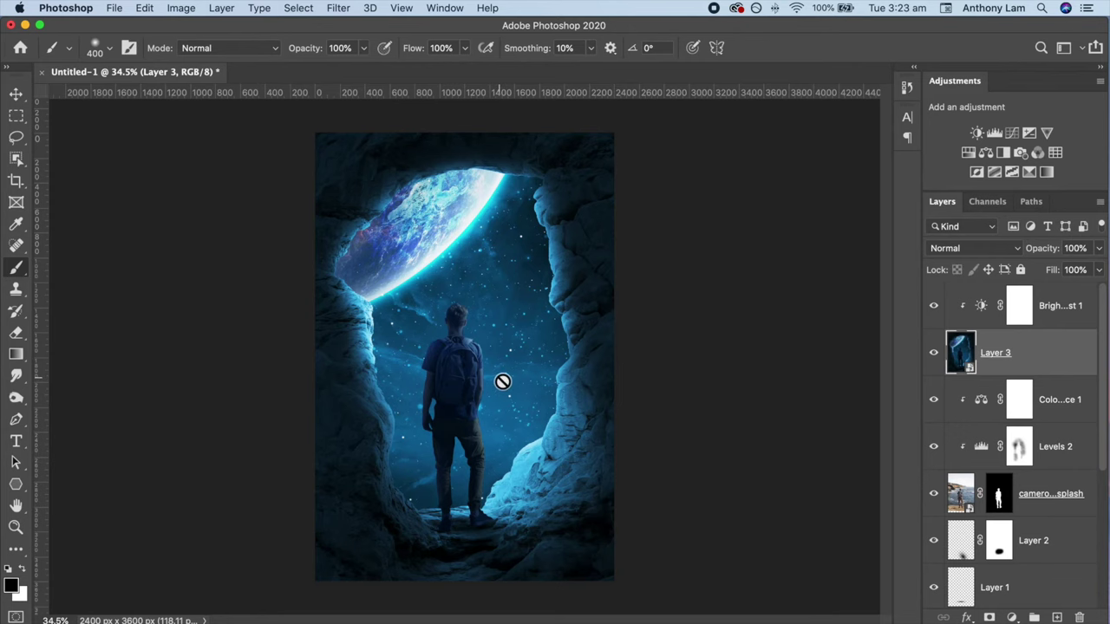
{"action": "scroll", "coordinate": [503, 384], "scroll_direction": "up", "scroll_amount": 1}
{"action": "scroll", "coordinate": [503, 384], "scroll_direction": "up", "scroll_amount": 3}
{"action": "scroll", "coordinate": [513, 373], "scroll_direction": "up", "scroll_amount": 3}
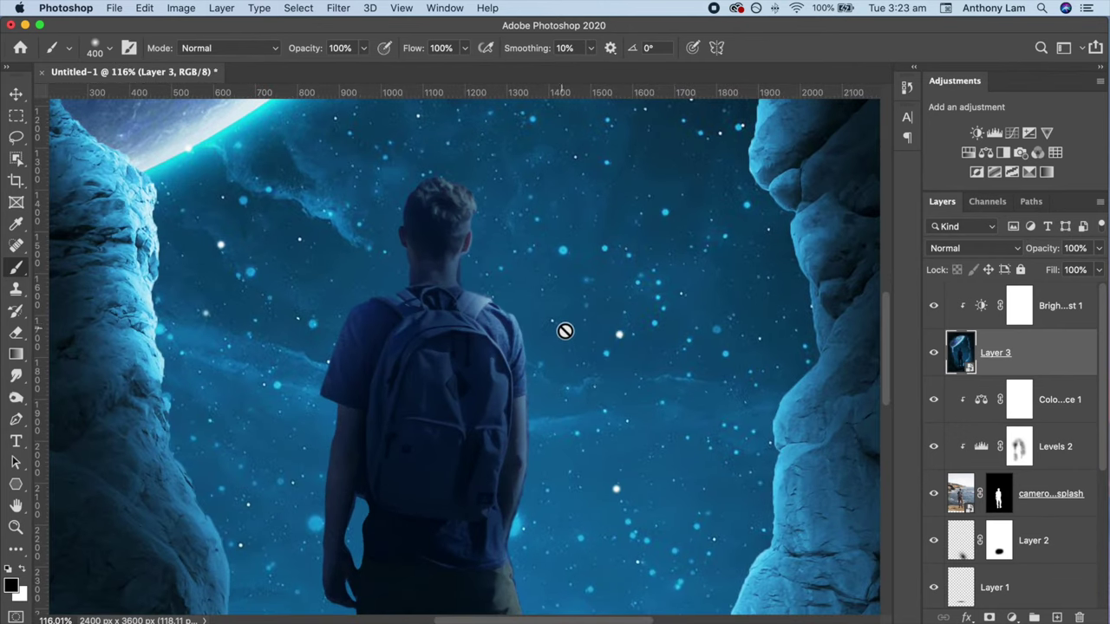
Apply a 5% uniform Add Noise smart filter to Layer 3
{"action": "left_click", "coordinate": [338, 8]}
{"action": "mouse_move", "coordinate": [349, 221]}
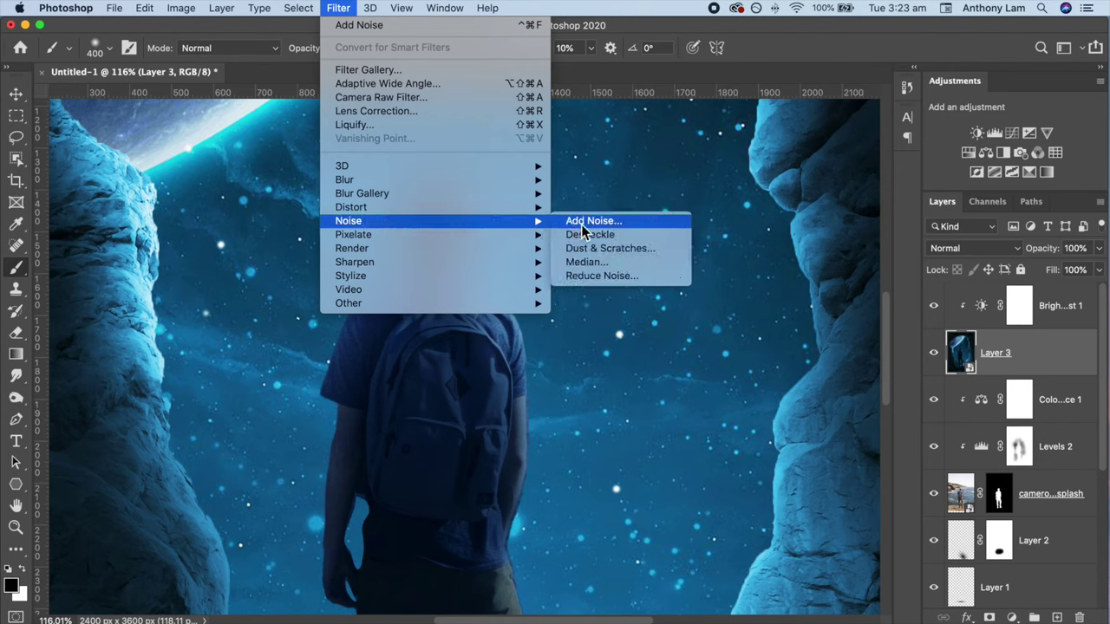
{"action": "left_click", "coordinate": [581, 224]}
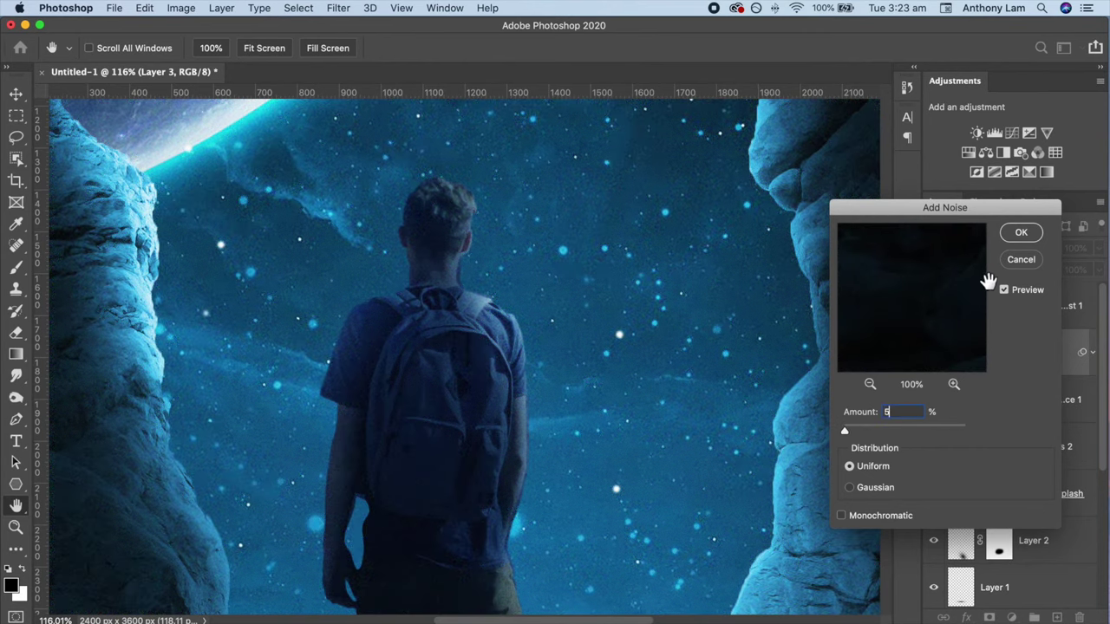
{"action": "left_click", "coordinate": [1021, 236]}
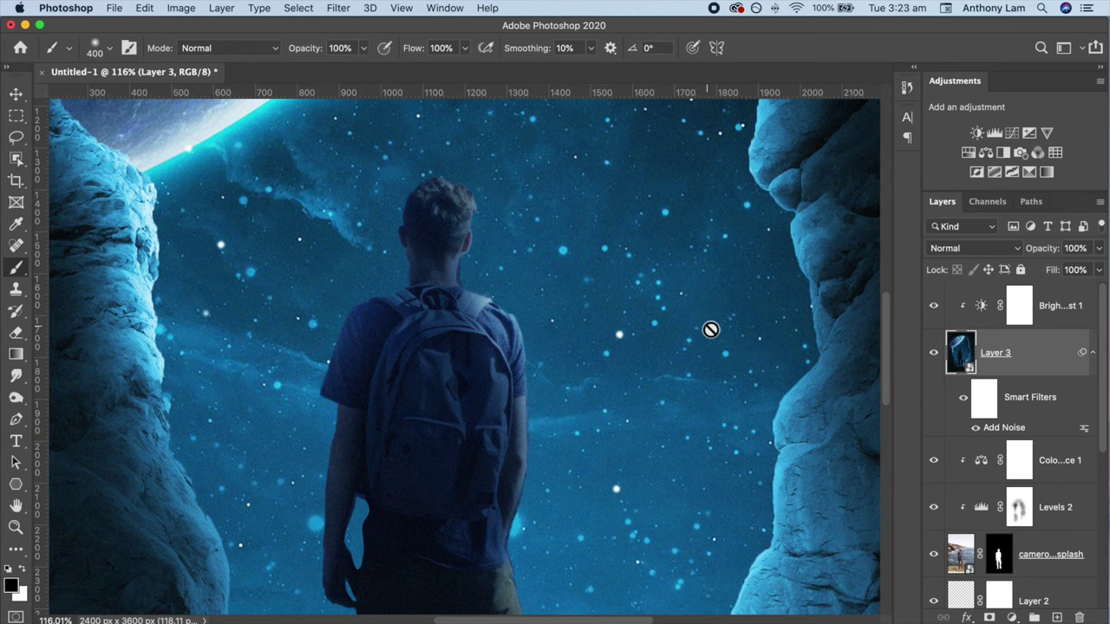
{"action": "scroll", "coordinate": [710, 330], "scroll_direction": "down", "scroll_amount": 2}
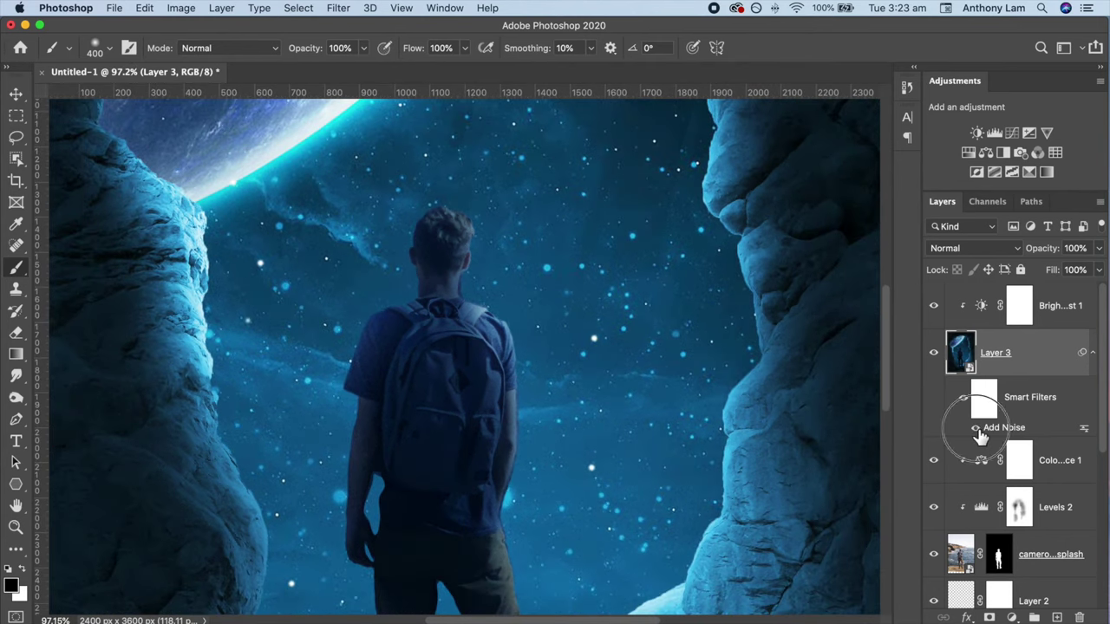
{"action": "scroll", "coordinate": [720, 393], "scroll_direction": "down", "scroll_amount": 2}
{"action": "scroll", "coordinate": [714, 391], "scroll_direction": "down", "scroll_amount": 2}
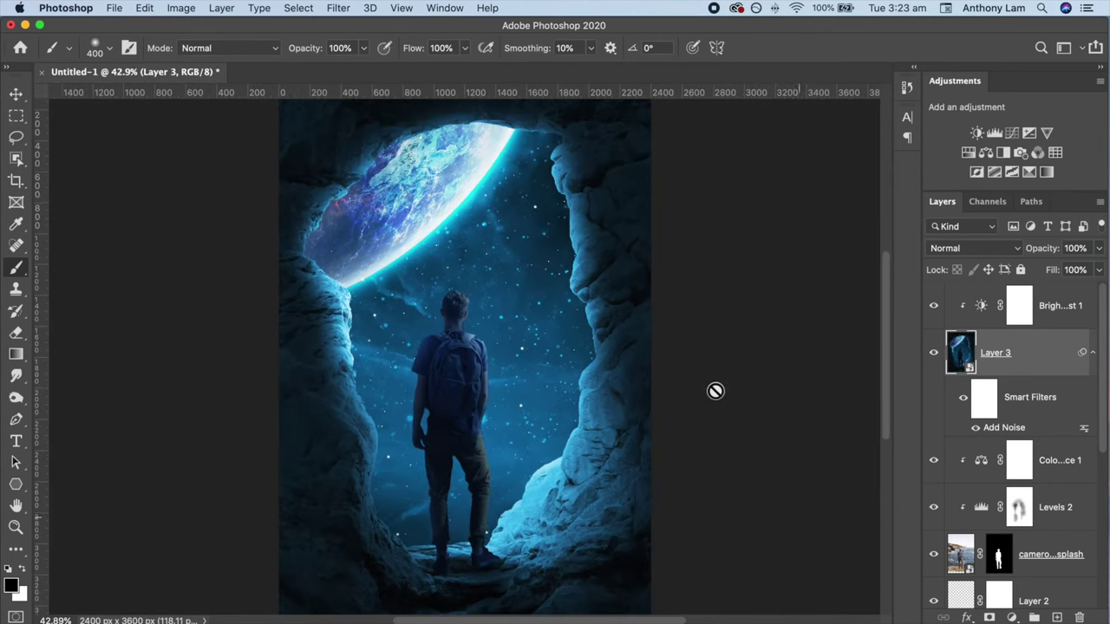
{"action": "scroll", "coordinate": [707, 388], "scroll_direction": "down", "scroll_amount": 1}
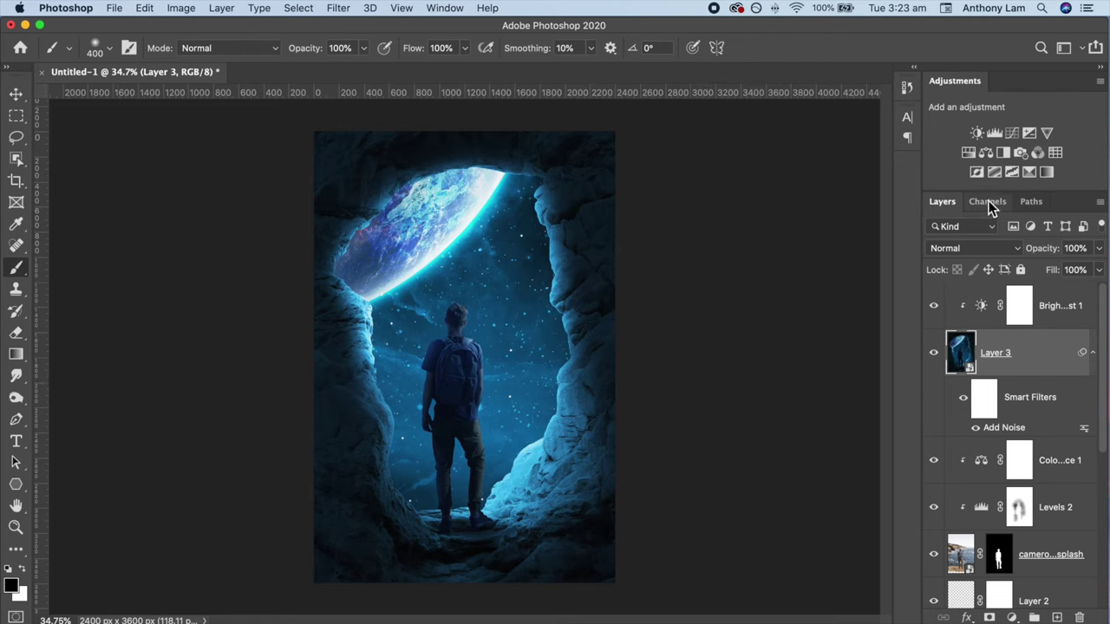
Add a Color Balance layer over Layer 3 with Yellow/Blue +16 and Cyan/Red -13
{"action": "left_click", "coordinate": [986, 154]}
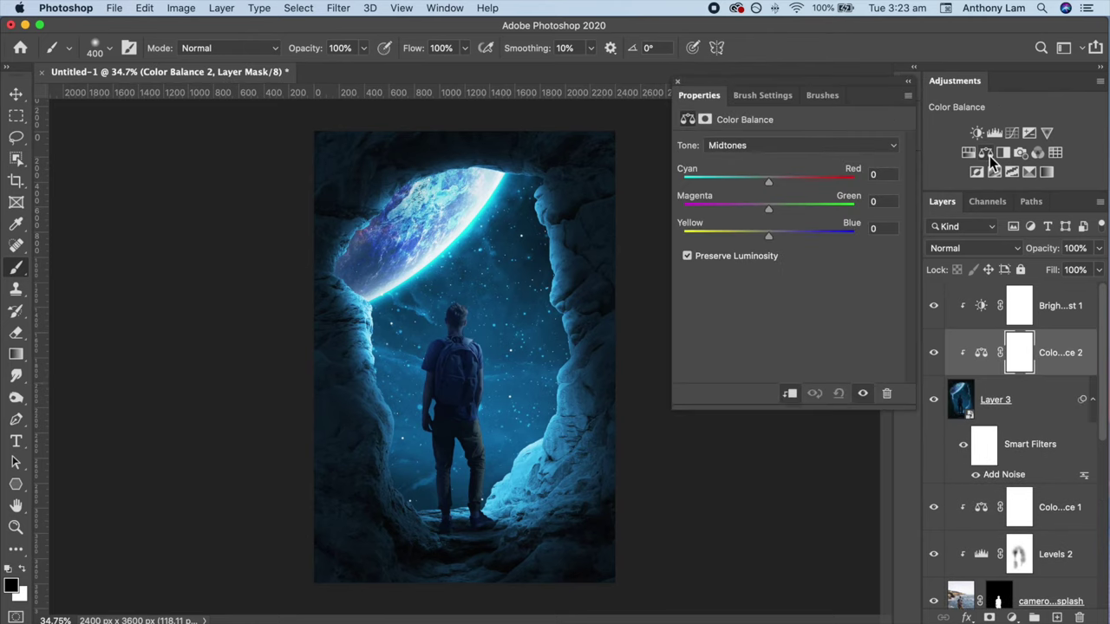
{"action": "left_click_drag", "start_coordinate": [769, 236], "coordinate": [786, 238]}
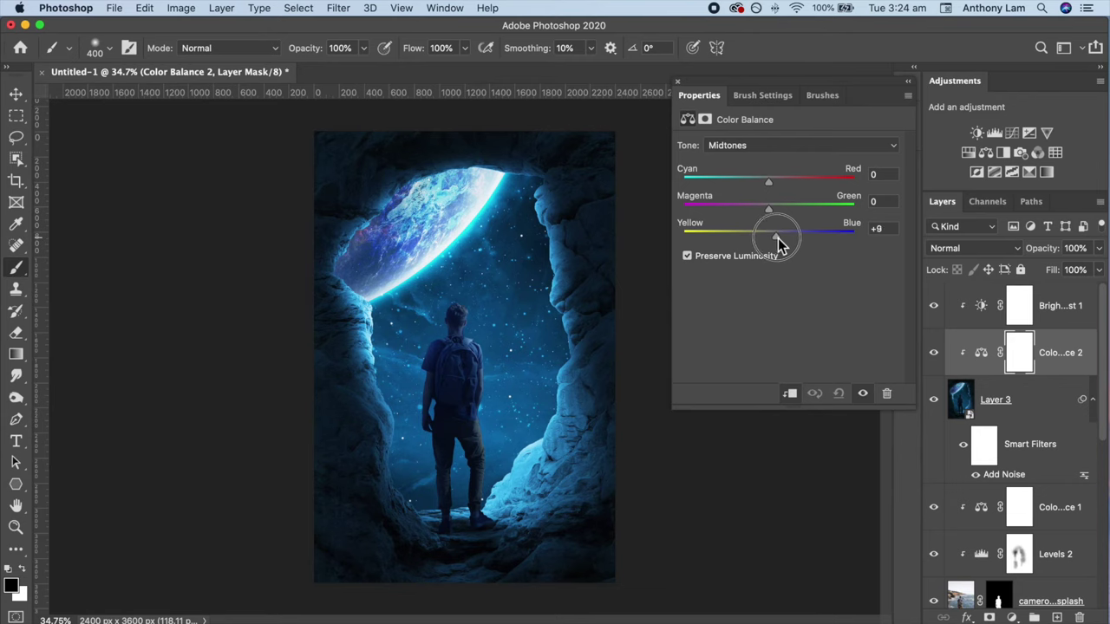
{"action": "left_click_drag", "start_coordinate": [768, 181], "coordinate": [753, 183]}
{"action": "left_click_drag", "start_coordinate": [786, 236], "coordinate": [783, 236]}
{"action": "left_click", "coordinate": [679, 82]}
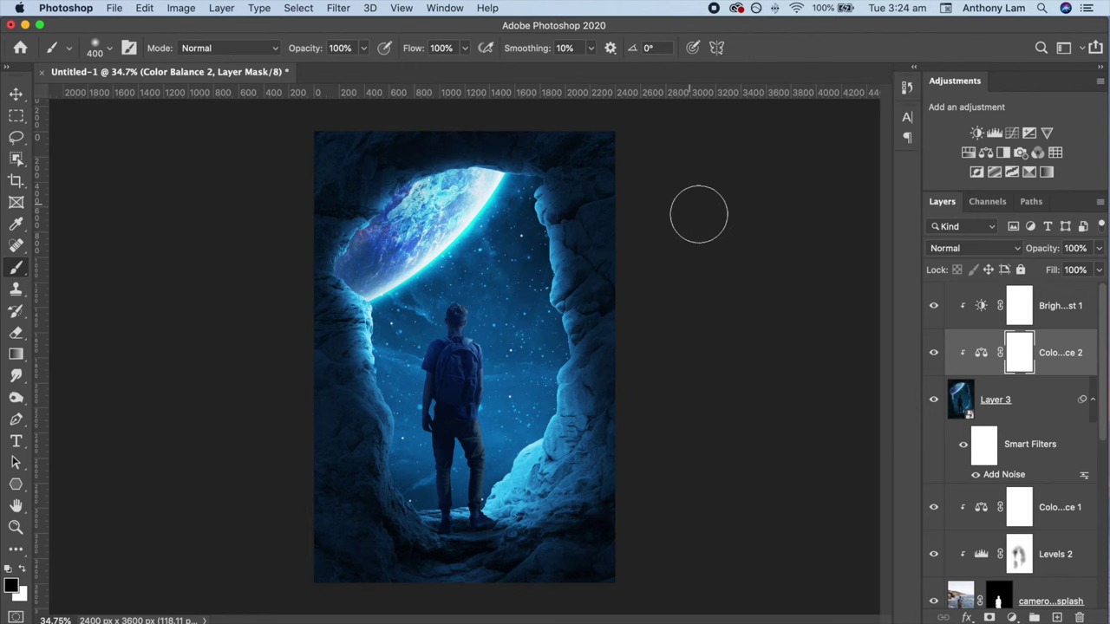